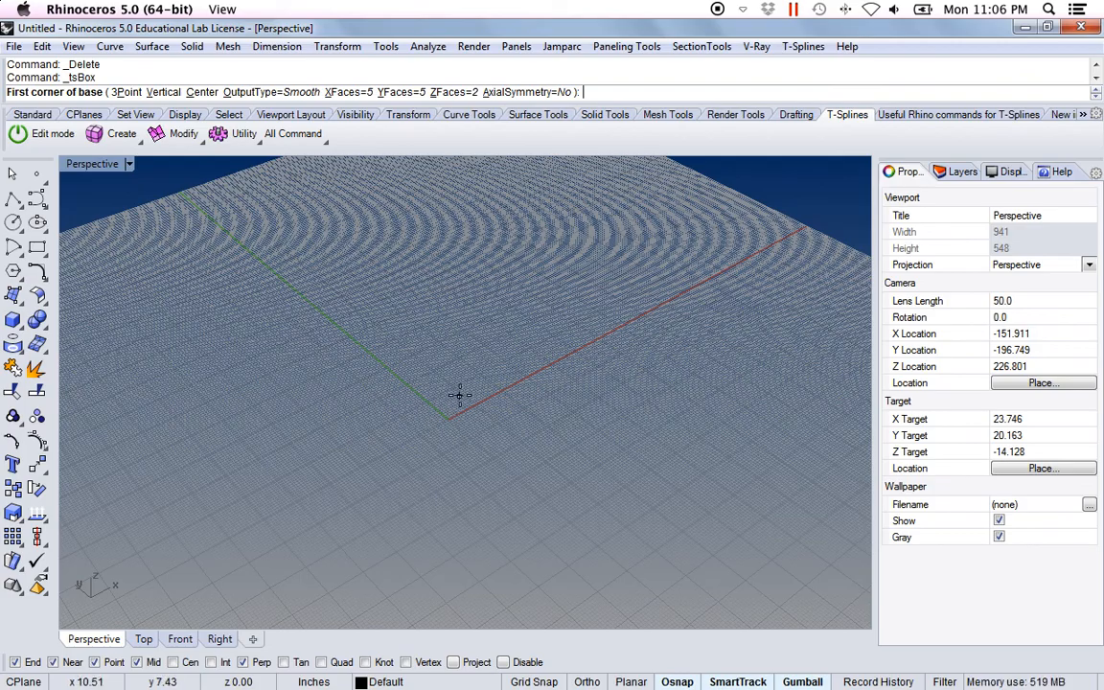
Draw a trial smooth T-spline box around the origin with 5 by 5 by 2 faces and delete it
{"action": "left_click", "coordinate": [373, 407]}
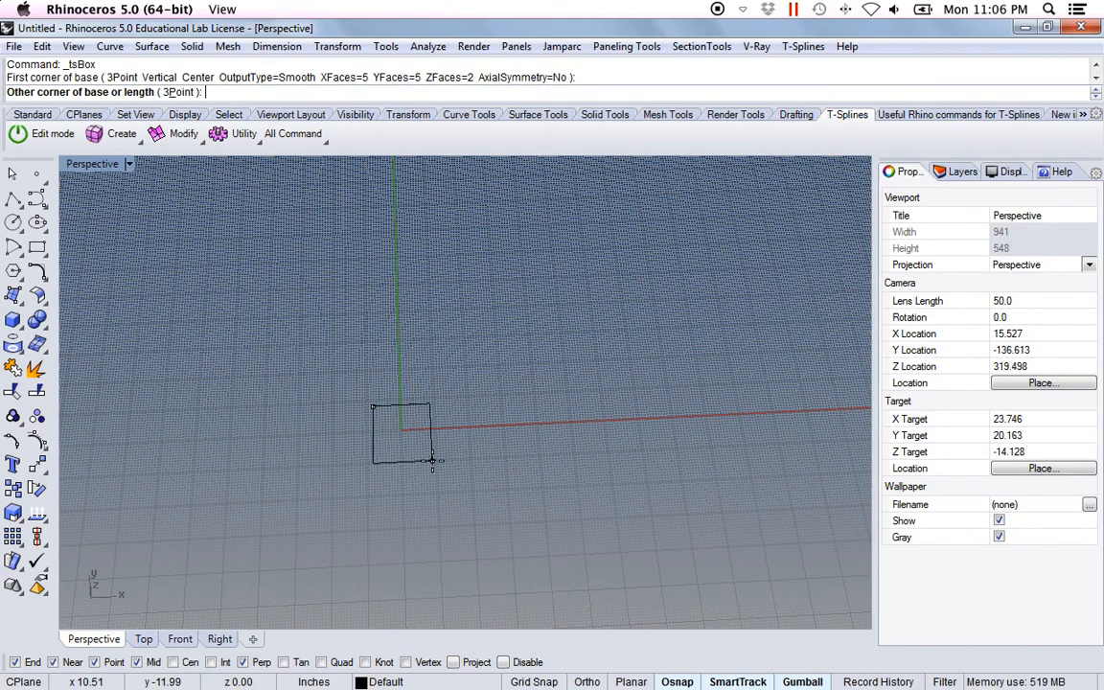
{"action": "left_click", "coordinate": [442, 461]}
{"action": "left_click", "coordinate": [443, 379]}
{"action": "right_click_drag", "start_coordinate": [503, 463], "coordinate": [410, 388]}
{"action": "scroll", "coordinate": [403, 380], "scroll_direction": "down", "scroll_amount": 8}
{"action": "scroll", "coordinate": [390, 395], "scroll_direction": "up", "scroll_amount": 17}
{"action": "right_click_drag", "start_coordinate": [418, 305], "coordinate": [434, 373], "text": "shift"}
{"action": "left_click", "coordinate": [393, 393]}
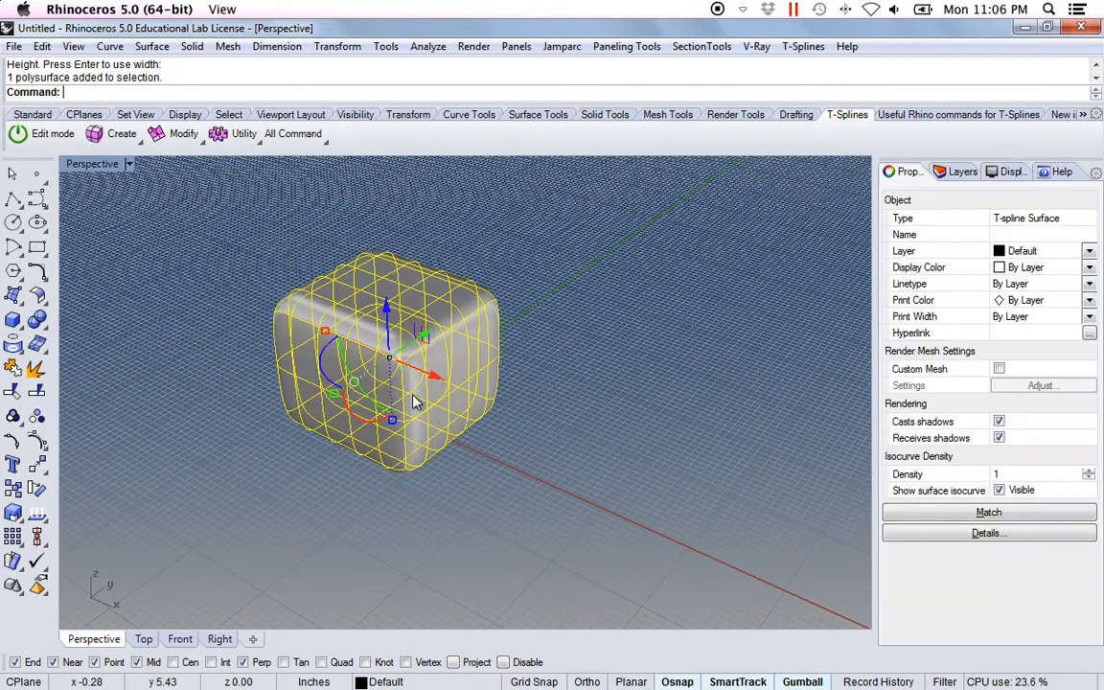
{"action": "key", "text": "Delete"}
Start a new T-spline box and set its XFaces, YFaces and ZFaces options to 1 each
{"action": "left_click", "coordinate": [108, 134]}
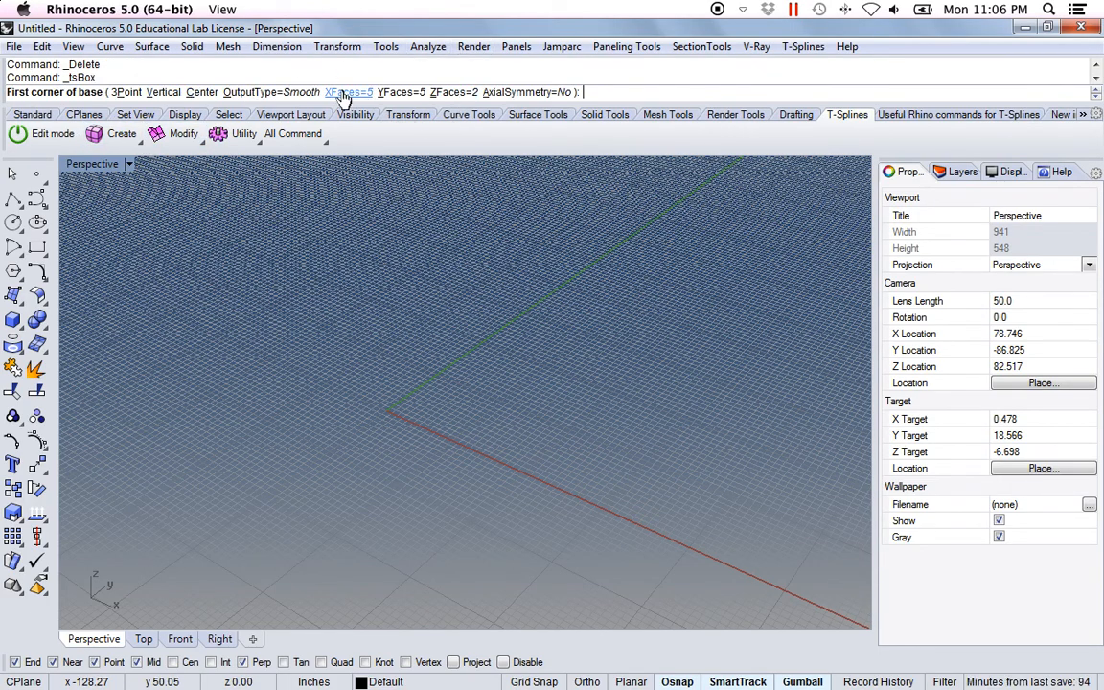
{"action": "left_click", "coordinate": [349, 92]}
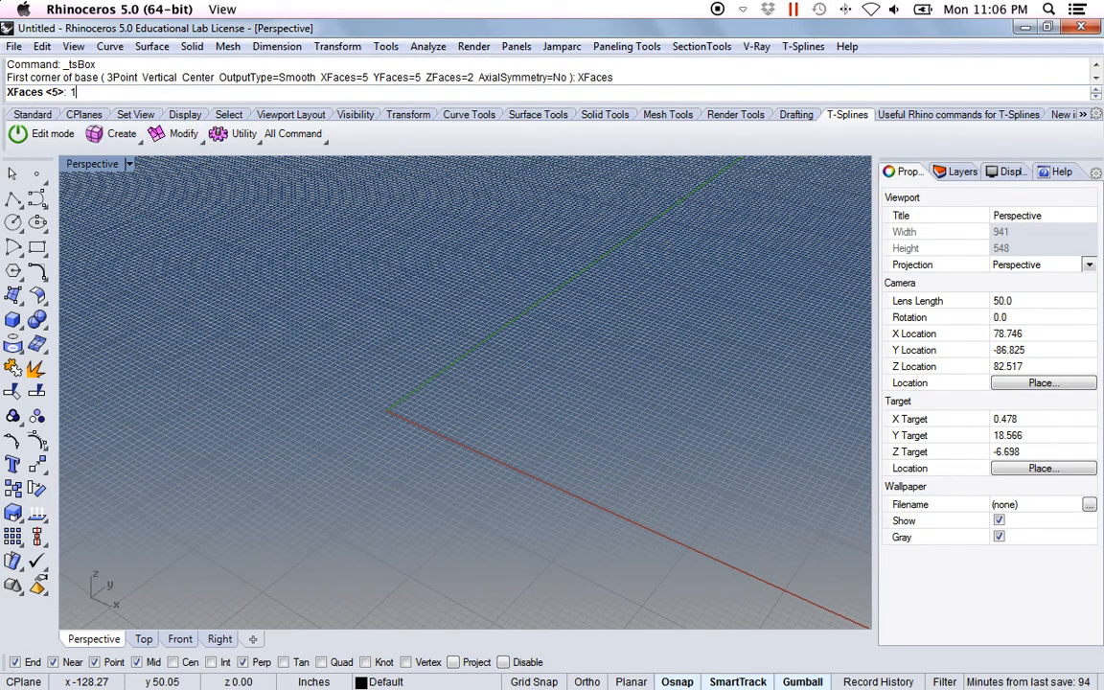
{"action": "key", "text": "Return"}
{"action": "left_click", "coordinate": [401, 92]}
{"action": "type", "text": "1"}
{"action": "key", "text": "Return"}
{"action": "left_click", "coordinate": [449, 92]}
{"action": "type", "text": "1"}
{"action": "key", "text": "Return"}
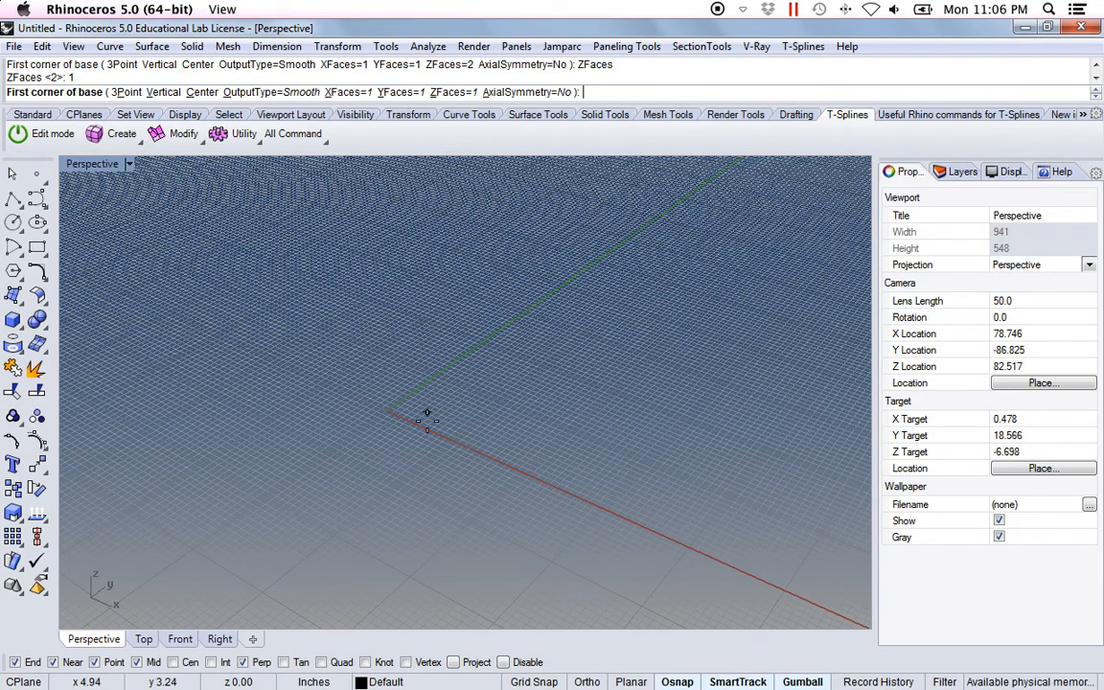
Draw the single-face-per-side smooth box around the origin by setting its base corners and height
{"action": "scroll", "coordinate": [426, 414], "scroll_direction": "down", "scroll_amount": 3}
{"action": "left_click", "coordinate": [354, 377]}
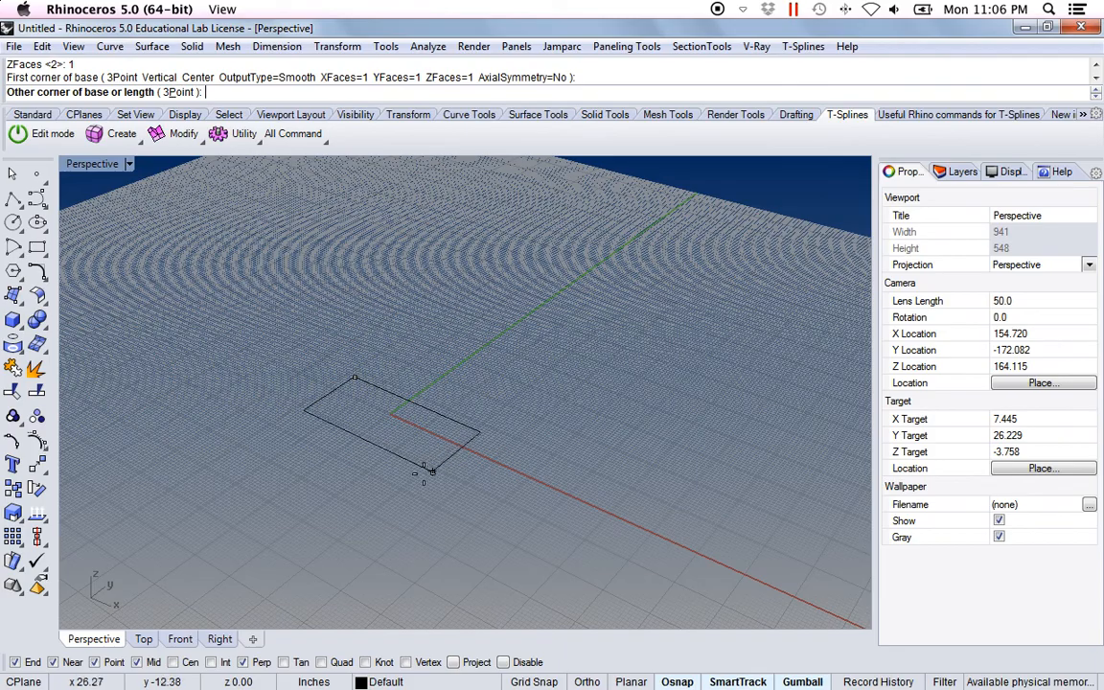
{"action": "left_click", "coordinate": [394, 418]}
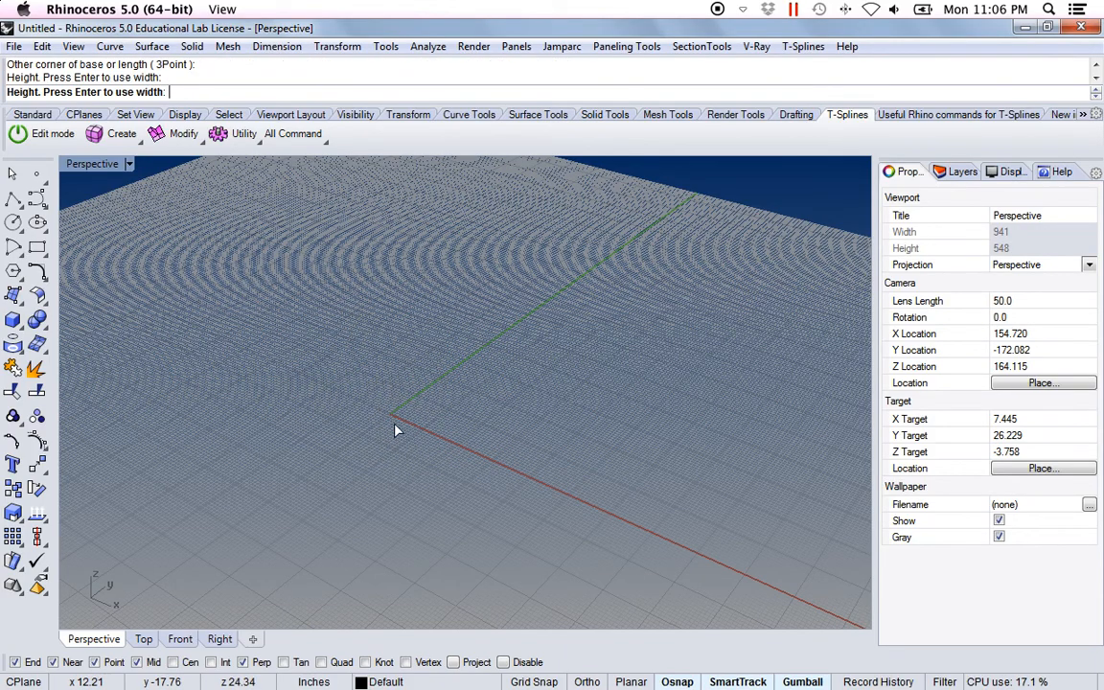
{"action": "left_click", "coordinate": [392, 415]}
Extrude the rounded box's end face in the positive X direction and pull it outward into a longer tube
{"action": "right_click_drag", "start_coordinate": [374, 402], "coordinate": [353, 420]}
{"action": "right_click_drag", "start_coordinate": [353, 420], "coordinate": [494, 448], "text": "shift"}
{"action": "right_click_drag", "start_coordinate": [500, 444], "coordinate": [456, 370], "text": "shift"}
{"action": "right_click_drag", "start_coordinate": [548, 339], "coordinate": [526, 349]}
{"action": "right_click_drag", "start_coordinate": [529, 351], "coordinate": [495, 368], "text": "shift"}
{"action": "right_click_drag", "start_coordinate": [483, 362], "coordinate": [496, 351]}
{"action": "left_click", "coordinate": [184, 129]}
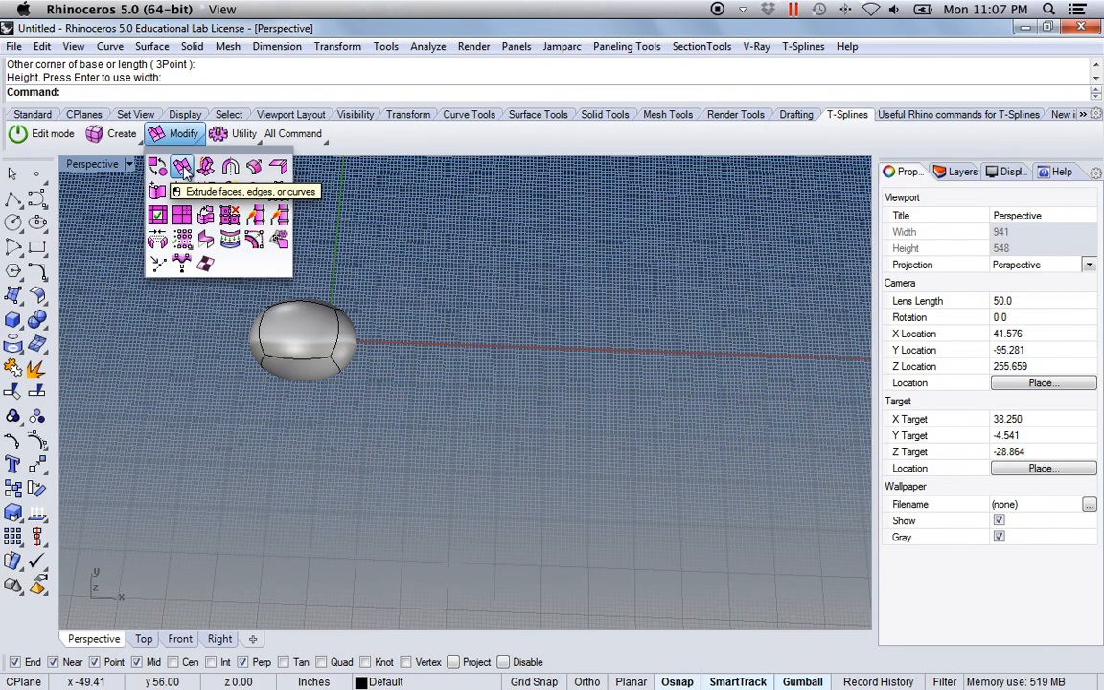
{"action": "left_click", "coordinate": [182, 169]}
{"action": "right_click_drag", "start_coordinate": [373, 322], "coordinate": [424, 352]}
{"action": "left_click", "coordinate": [389, 328]}
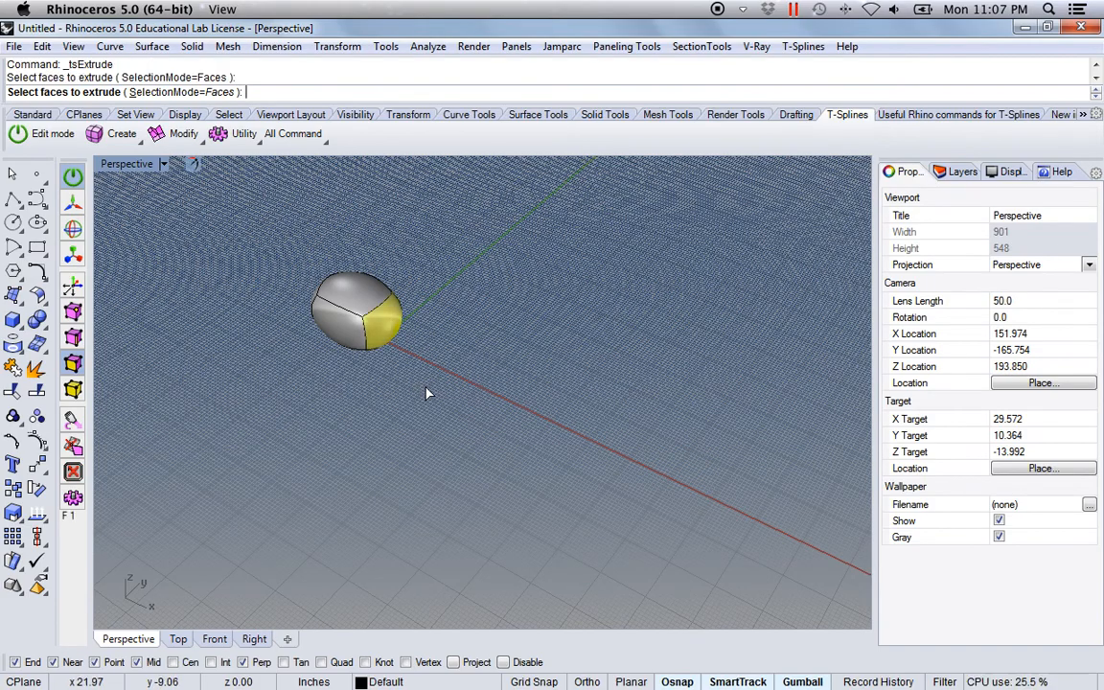
{"action": "key", "text": "Return"}
{"action": "right_click_drag", "start_coordinate": [485, 436], "coordinate": [473, 415]}
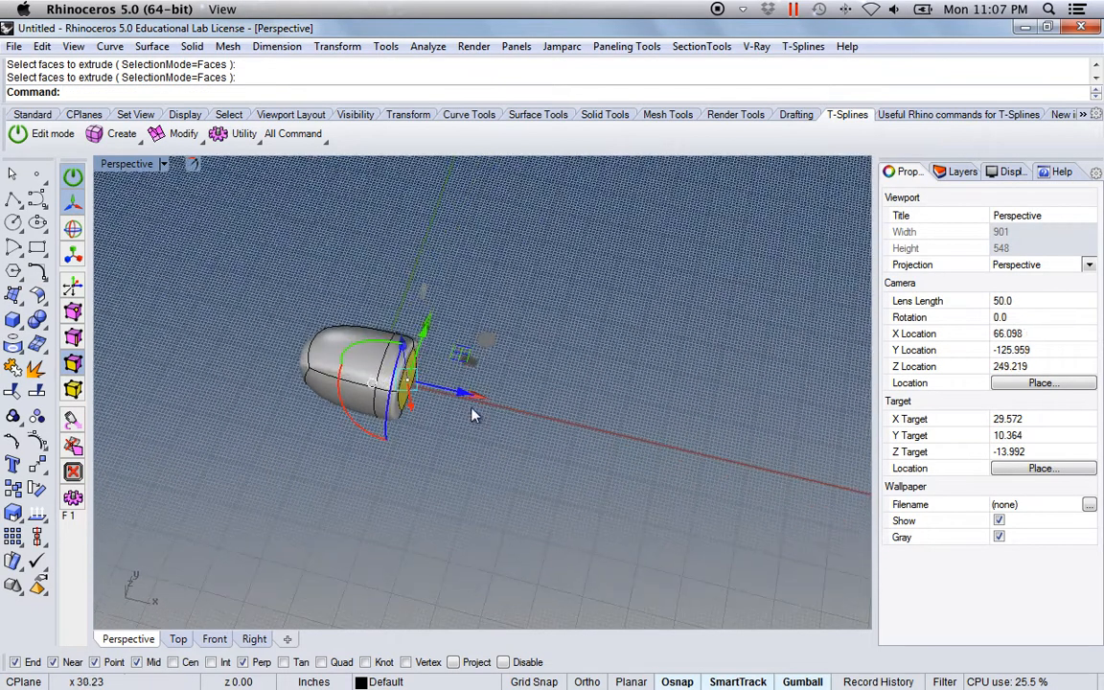
{"action": "left_click_drag", "start_coordinate": [464, 397], "coordinate": [530, 413]}
{"action": "right_click_drag", "start_coordinate": [530, 412], "coordinate": [575, 416]}
Shift the extruded end face toward negative Y and rotate it to begin bending the tube
{"action": "right_click_drag", "start_coordinate": [466, 524], "coordinate": [372, 414]}
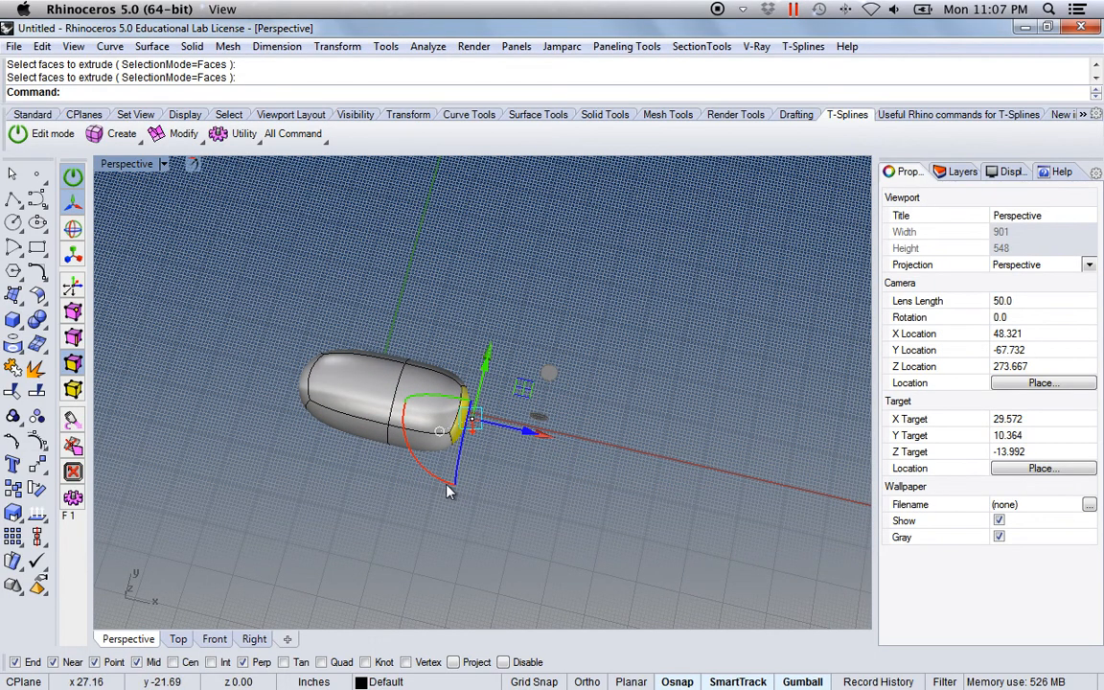
{"action": "left_click_drag", "start_coordinate": [489, 360], "coordinate": [490, 386]}
{"action": "left_click_drag", "start_coordinate": [432, 511], "coordinate": [398, 475]}
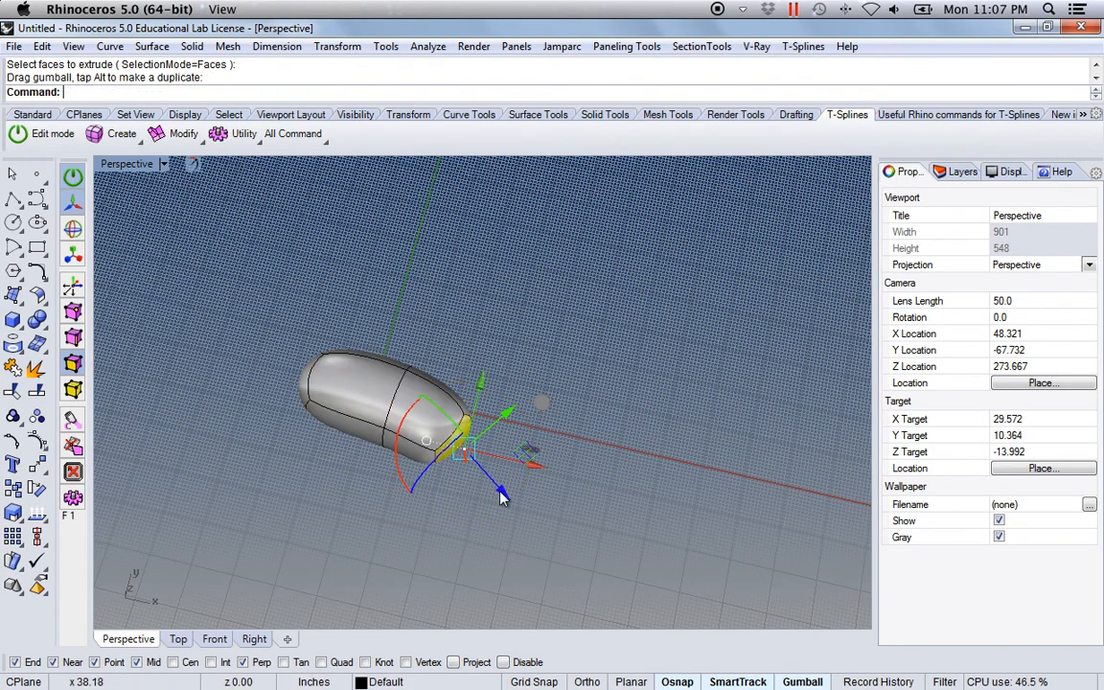
{"action": "left_click_drag", "start_coordinate": [482, 387], "coordinate": [480, 395]}
Extrude the end face into a second segment, shift it toward the inside of the bend and rotate it further
{"action": "right_click", "coordinate": [332, 358]}
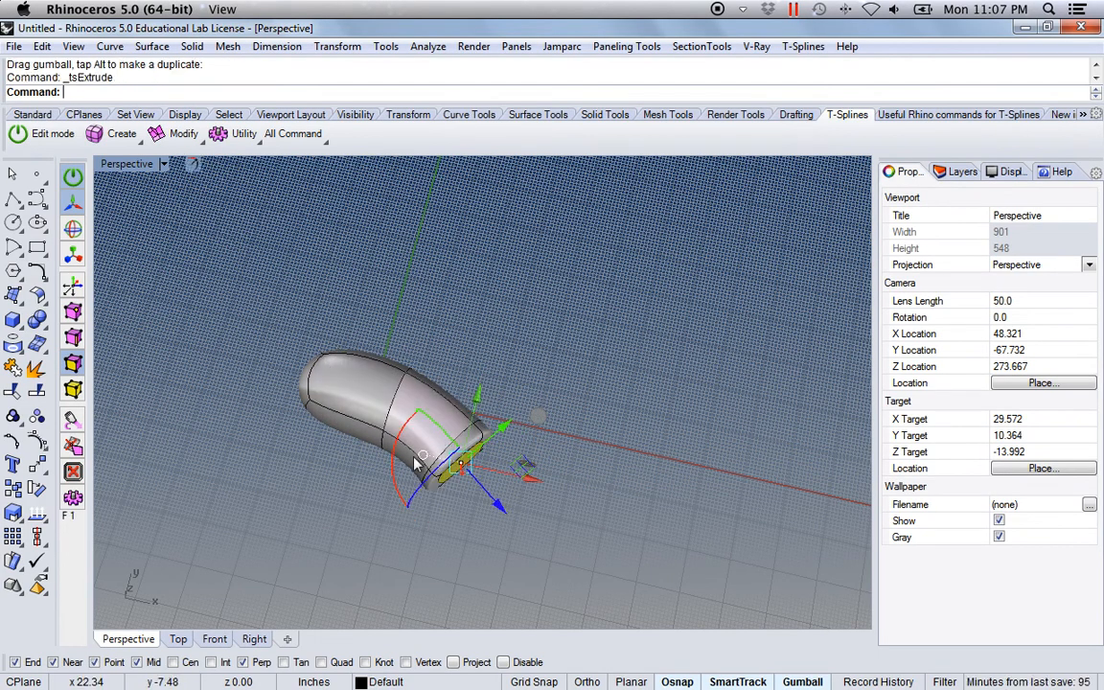
{"action": "right_click_drag", "start_coordinate": [439, 572], "coordinate": [470, 472]}
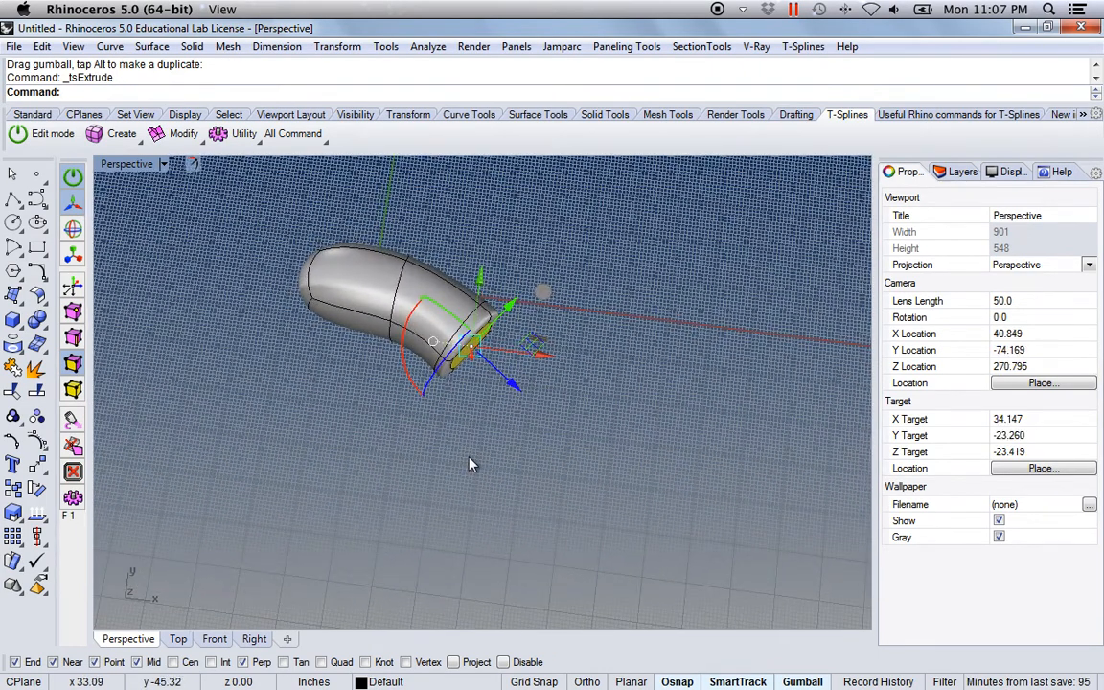
{"action": "left_click_drag", "start_coordinate": [512, 388], "coordinate": [556, 425]}
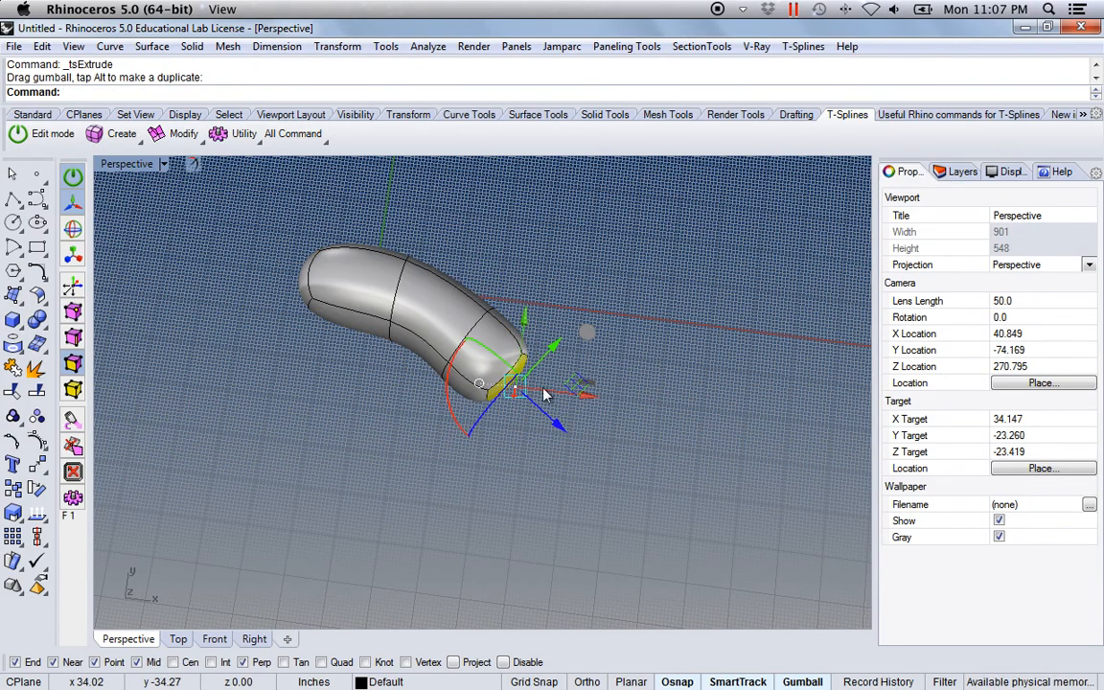
{"action": "left_click_drag", "start_coordinate": [551, 348], "coordinate": [523, 377]}
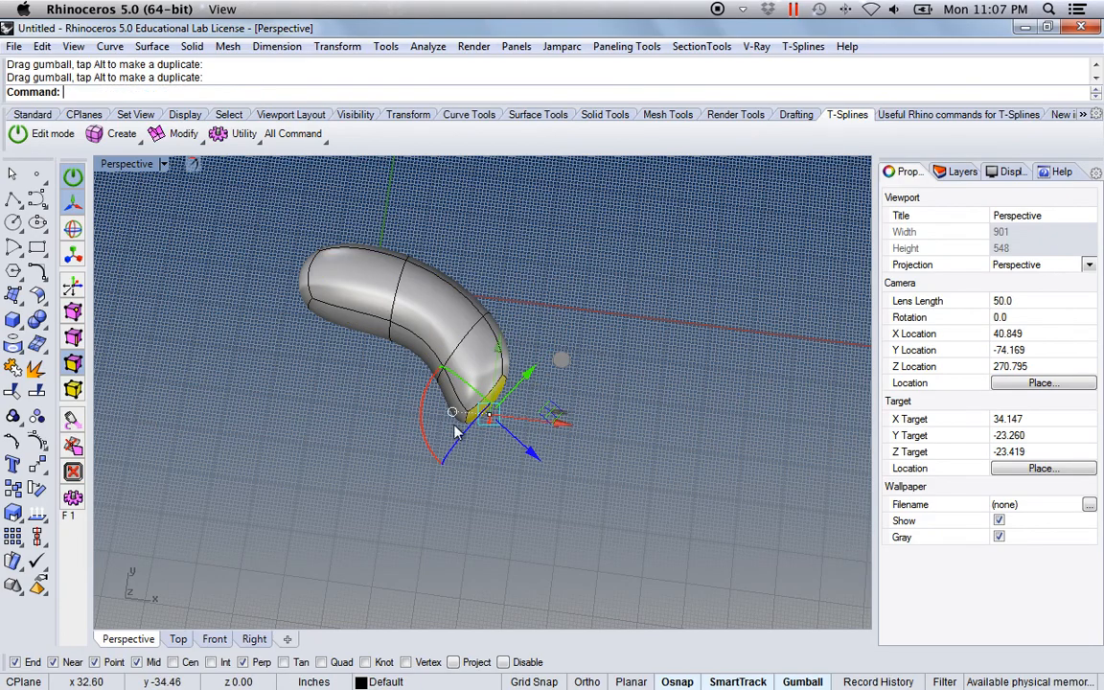
{"action": "mouse_move", "coordinate": [430, 450]}
{"action": "left_mouse_down"}
{"action": "mouse_move", "coordinate": [439, 422]}
{"action": "mouse_move", "coordinate": [423, 433]}
{"action": "left_mouse_up"}
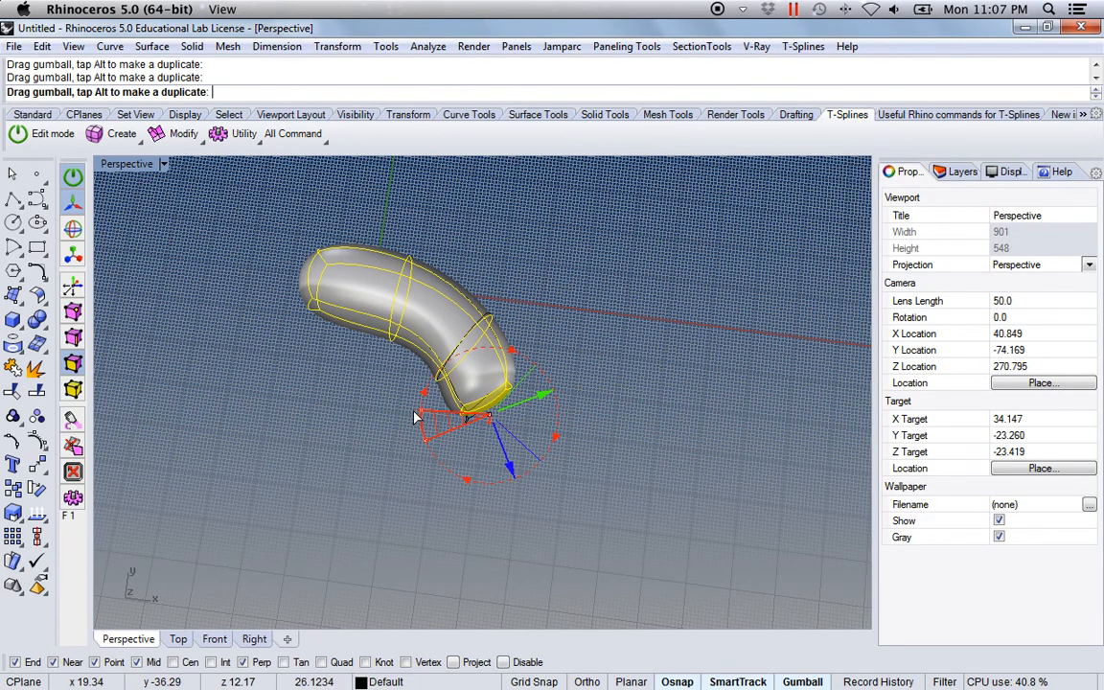
Extrude a third segment, pull it outward, and shift and rotate its end face to point along negative Y
{"action": "right_click", "coordinate": [518, 478]}
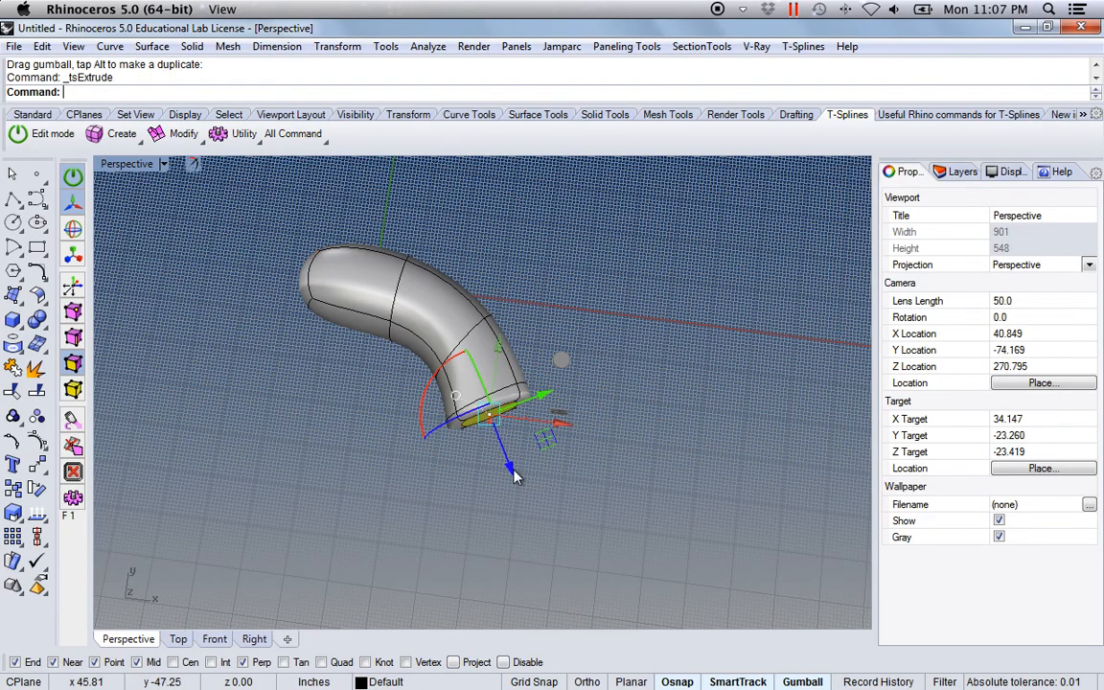
{"action": "left_click_drag", "start_coordinate": [510, 471], "coordinate": [528, 591]}
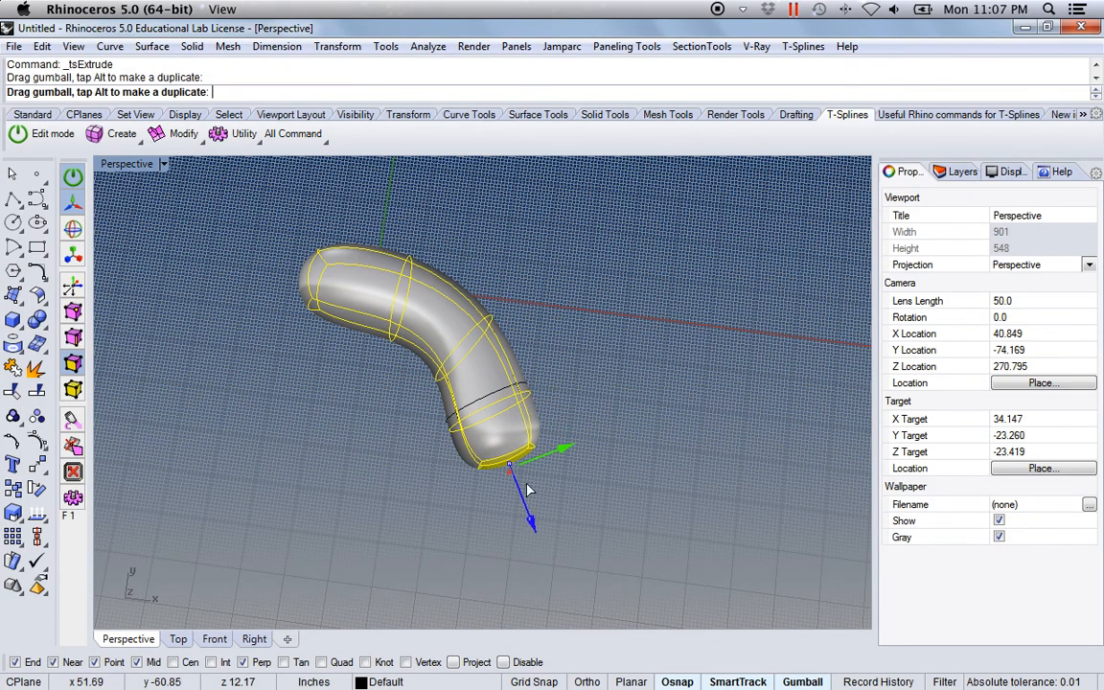
{"action": "left_click_drag", "start_coordinate": [562, 451], "coordinate": [356, 519]}
{"action": "mouse_move", "coordinate": [418, 475]}
{"action": "left_mouse_down"}
{"action": "mouse_move", "coordinate": [427, 458]}
{"action": "mouse_move", "coordinate": [432, 471]}
{"action": "left_mouse_up"}
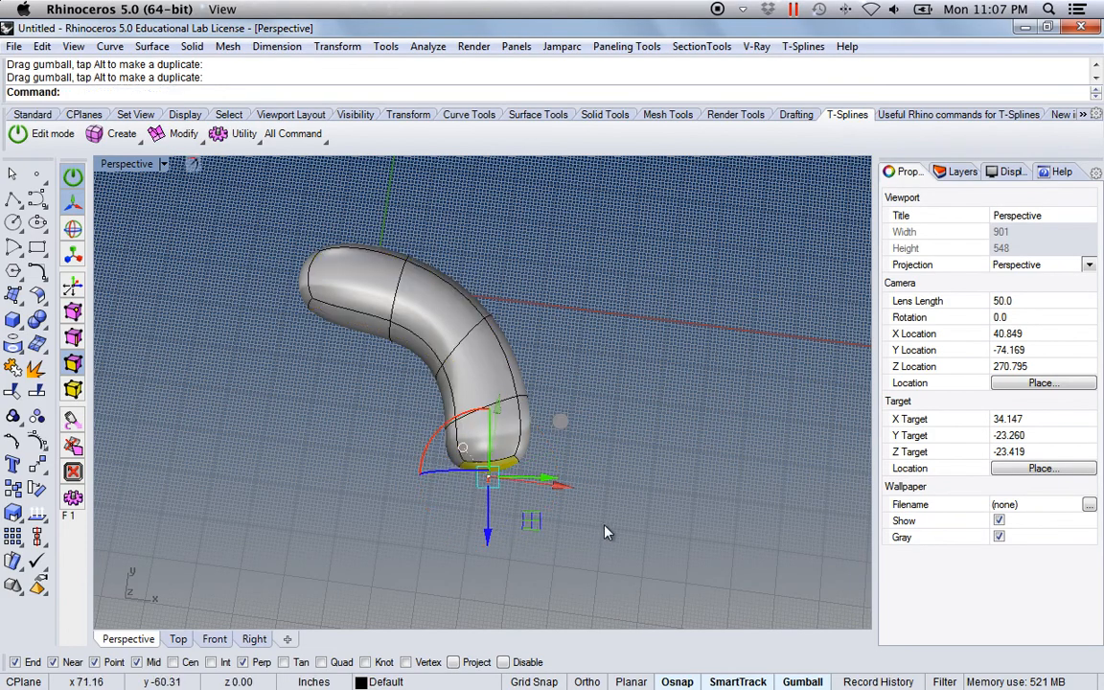
Extrude a fourth segment along negative Y and rotate its end face to curve the tube back toward negative X
{"action": "right_click_drag", "start_coordinate": [604, 534], "coordinate": [639, 490], "text": "shift"}
{"action": "left_click_drag", "start_coordinate": [521, 492], "coordinate": [502, 548]}
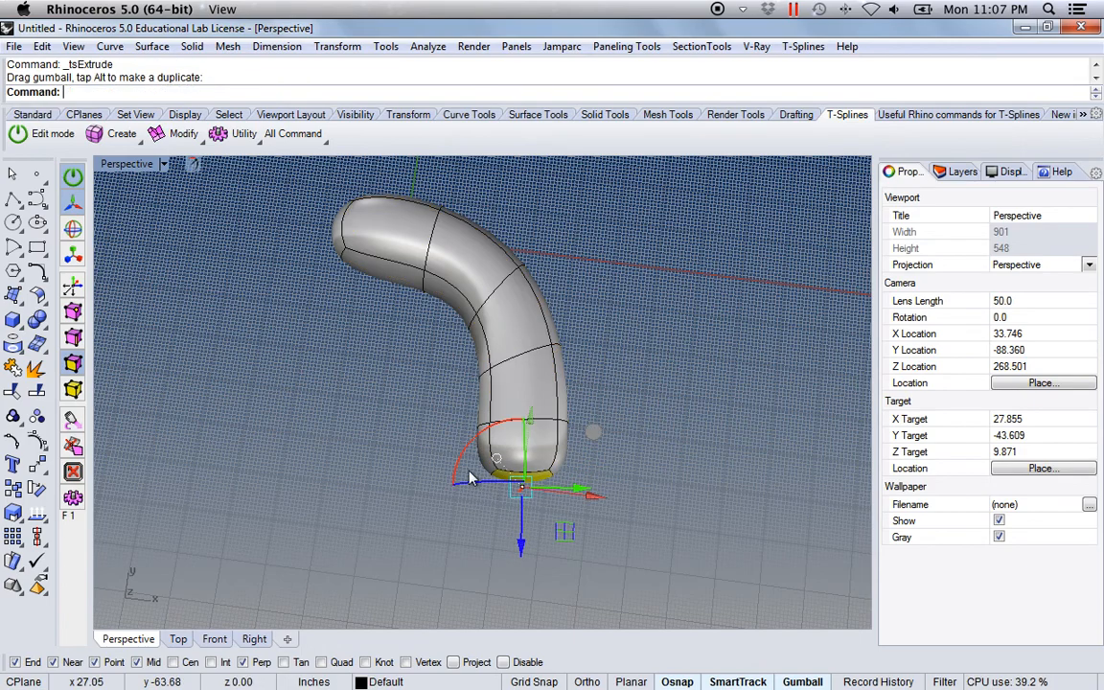
{"action": "left_click_drag", "start_coordinate": [460, 473], "coordinate": [456, 451]}
Extrude a fifth segment along the end face's direction and rotate and shift the face to continue the arch
{"action": "left_click_drag", "start_coordinate": [573, 522], "coordinate": [406, 588]}
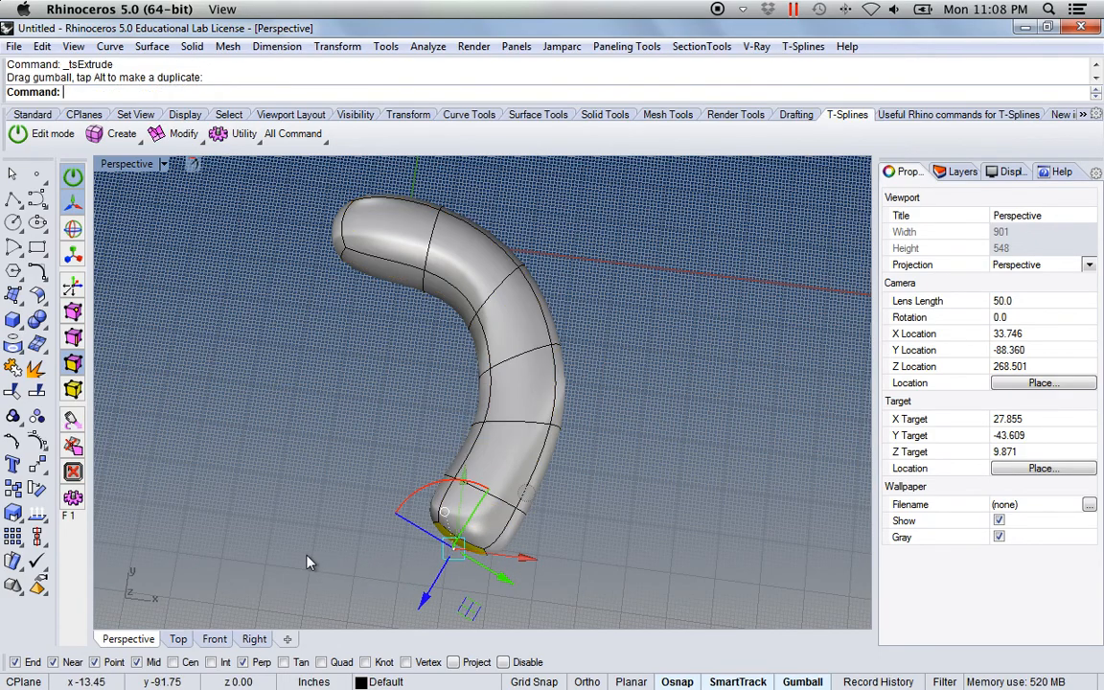
{"action": "right_click_drag", "start_coordinate": [310, 560], "coordinate": [362, 536], "text": "shift"}
{"action": "left_click_drag", "start_coordinate": [460, 478], "coordinate": [480, 470]}
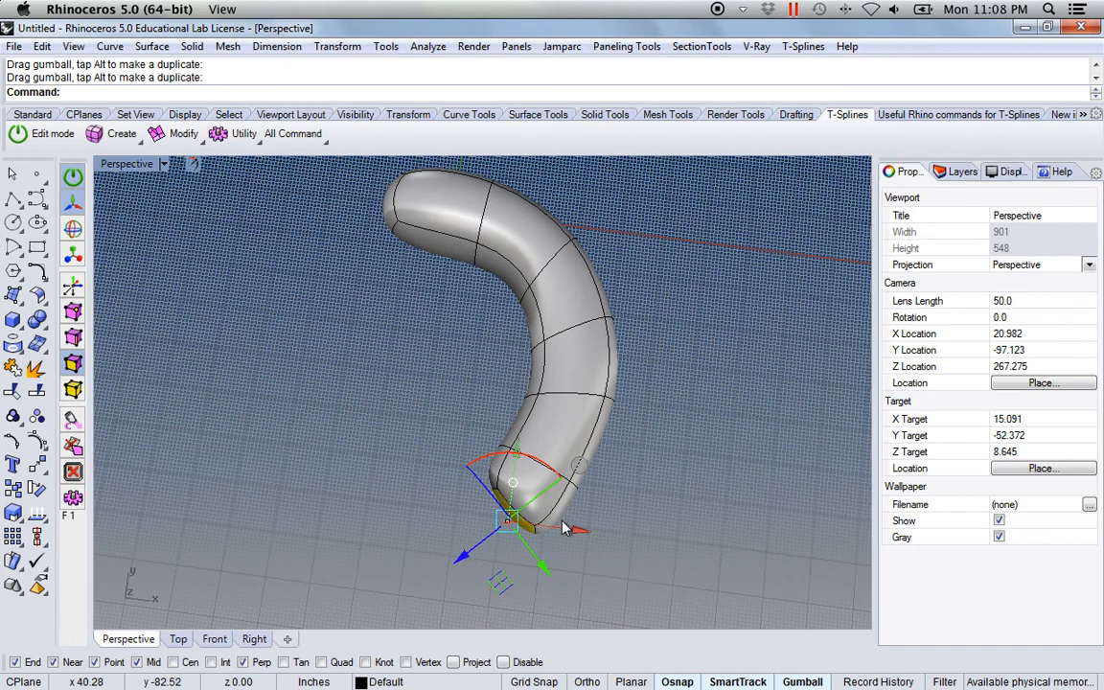
{"action": "left_click_drag", "start_coordinate": [541, 570], "coordinate": [389, 529]}
{"action": "left_click_drag", "start_coordinate": [462, 430], "coordinate": [477, 444]}
{"action": "right_click_drag", "start_coordinate": [451, 513], "coordinate": [499, 499]}
Select the end face, extrude a sixth segment, and shift and rotate it until it faces negative X
{"action": "left_click", "coordinate": [497, 498]}
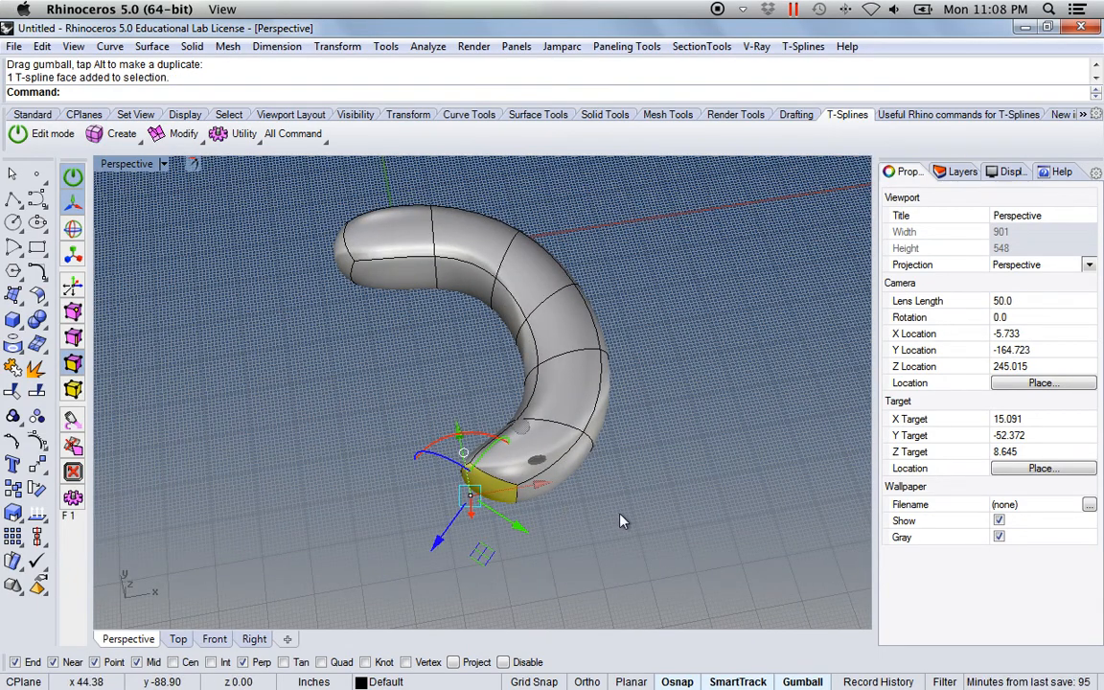
{"action": "right_click", "coordinate": [646, 506]}
{"action": "right_click_drag", "start_coordinate": [652, 503], "coordinate": [633, 542]}
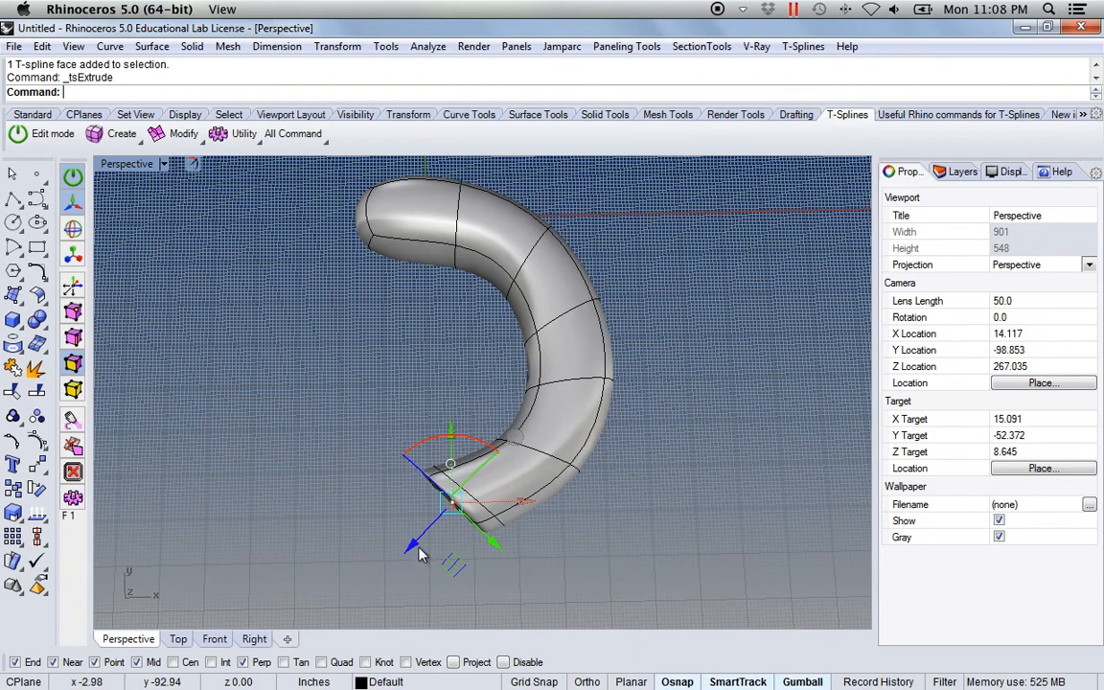
{"action": "left_click_drag", "start_coordinate": [412, 548], "coordinate": [364, 586]}
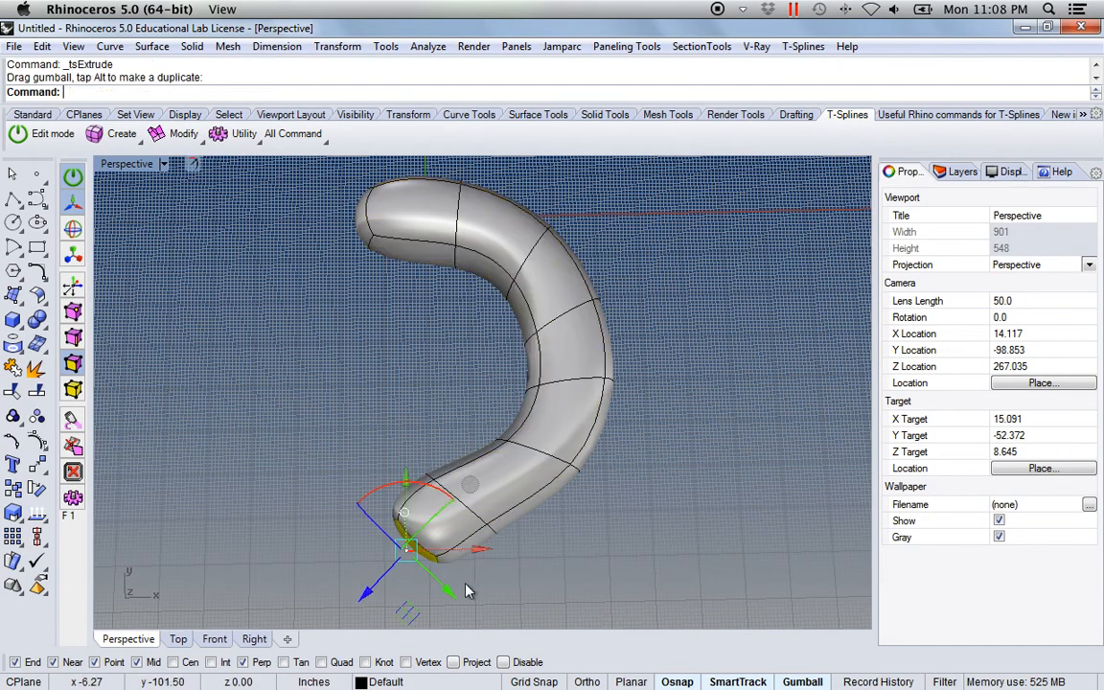
{"action": "left_click_drag", "start_coordinate": [451, 596], "coordinate": [431, 586]}
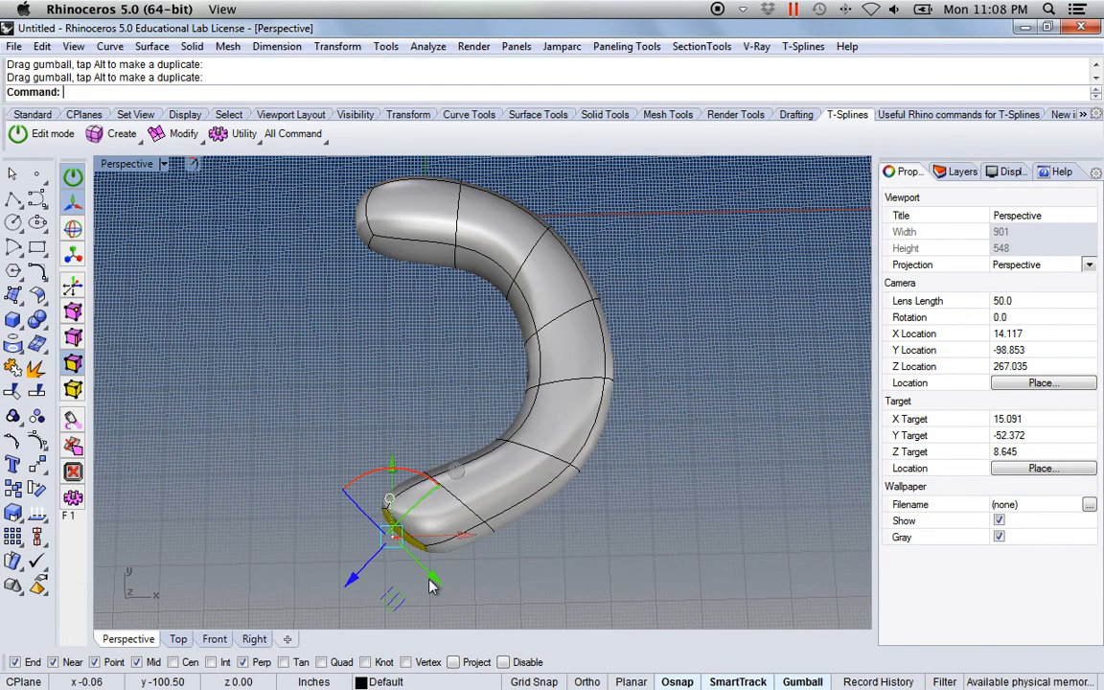
{"action": "left_click_drag", "start_coordinate": [357, 484], "coordinate": [329, 555]}
{"action": "right_click_drag", "start_coordinate": [577, 500], "coordinate": [578, 518]}
{"action": "left_click_drag", "start_coordinate": [381, 484], "coordinate": [367, 572]}
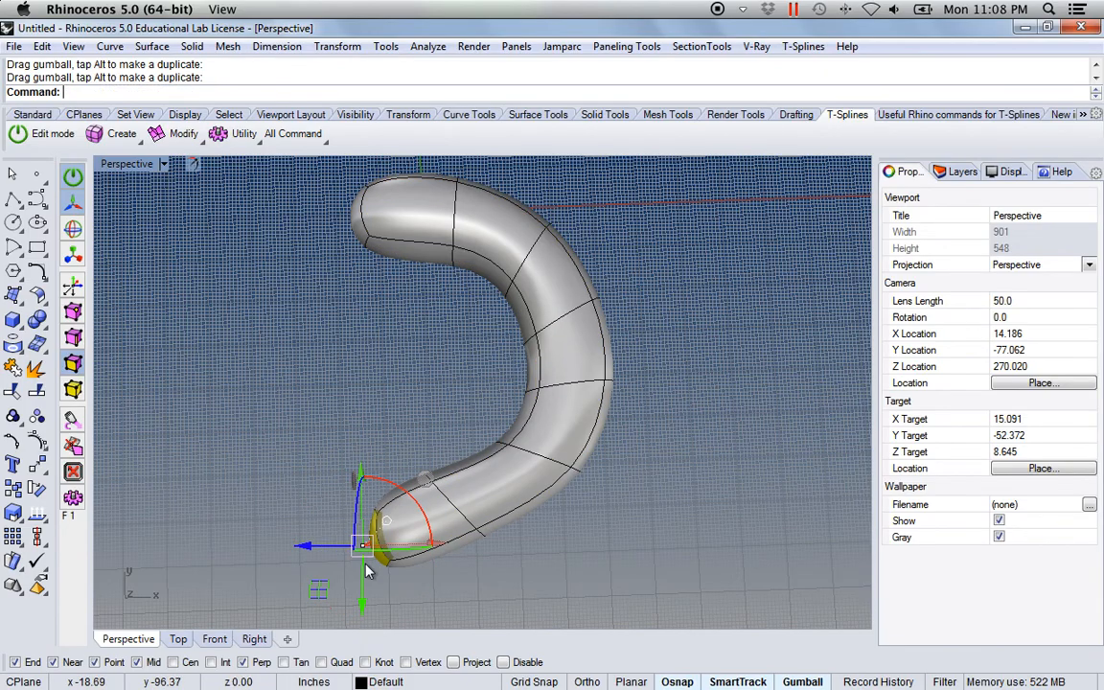
{"action": "left_click_drag", "start_coordinate": [361, 480], "coordinate": [323, 404]}
Extrude the arch's end face once more without pulling it, clear the selection and undo the extrusion
{"action": "right_click_drag", "start_coordinate": [568, 532], "coordinate": [443, 461]}
{"action": "right_click", "coordinate": [427, 505]}
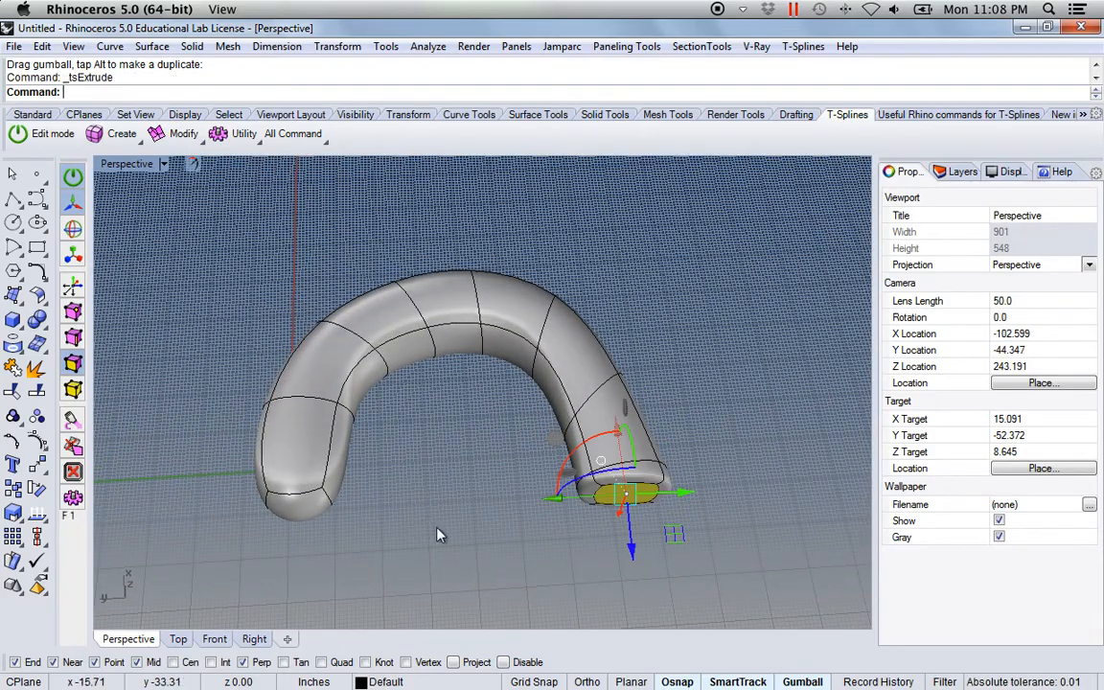
{"action": "key", "text": "Escape"}
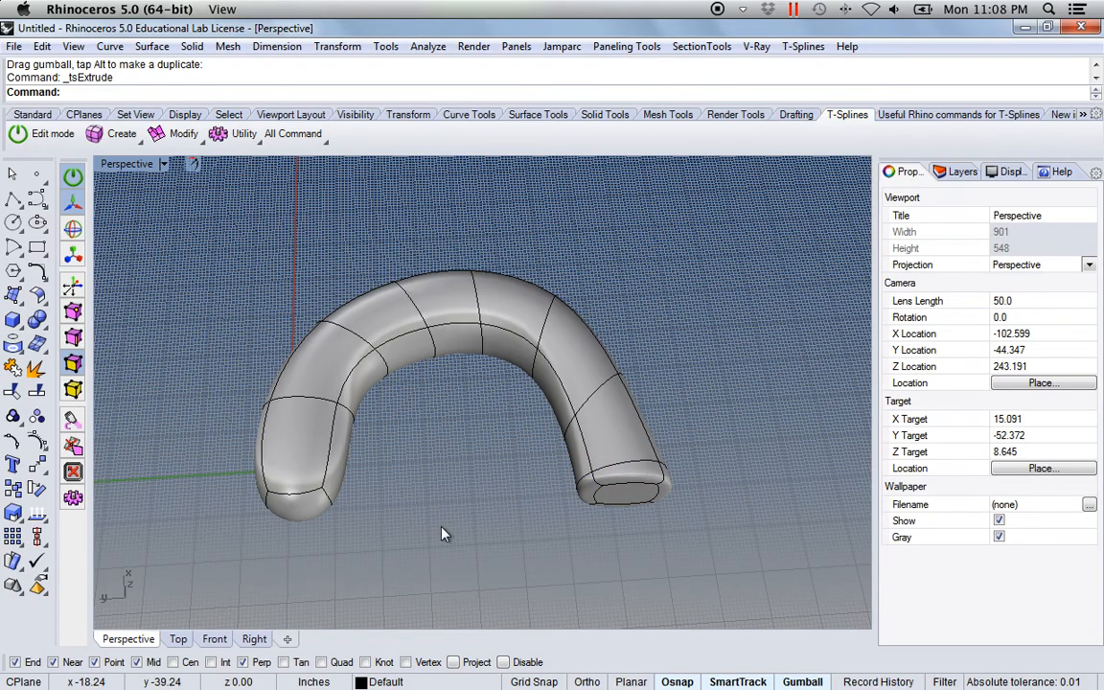
{"action": "key", "text": "ctrl+z"}
Select the edge loop at the bend before the arch's last-extruded leg and rotate it square to the tube
{"action": "right_click_drag", "start_coordinate": [459, 525], "coordinate": [516, 395]}
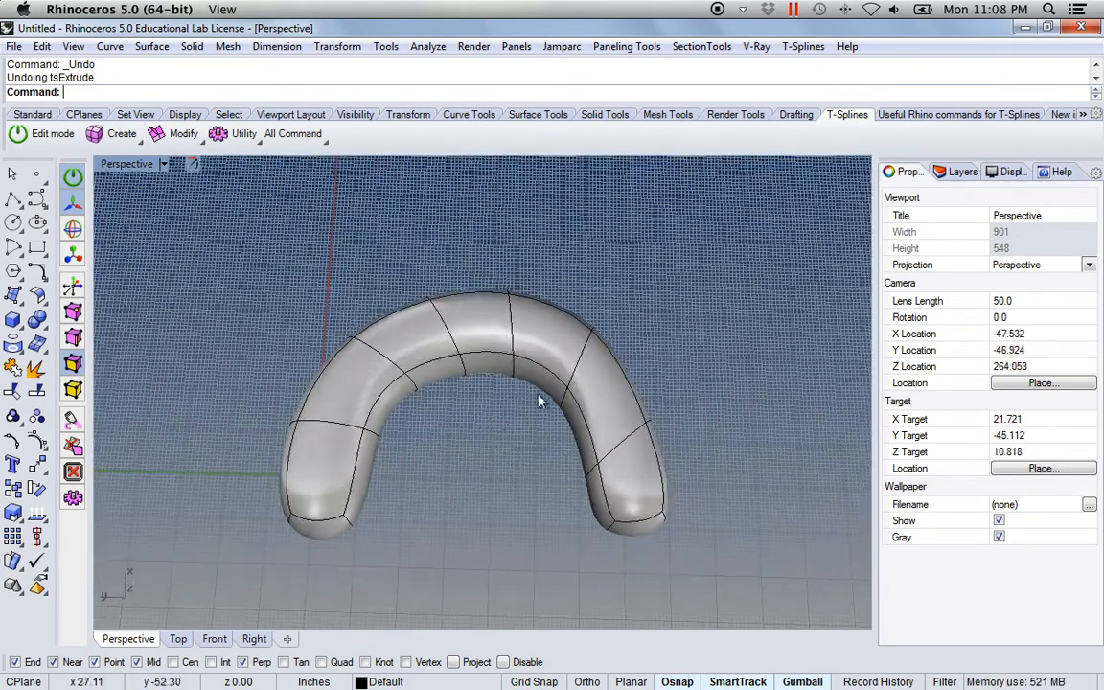
{"action": "double_click", "coordinate": [581, 359]}
{"action": "right_click_drag", "start_coordinate": [724, 373], "coordinate": [723, 366]}
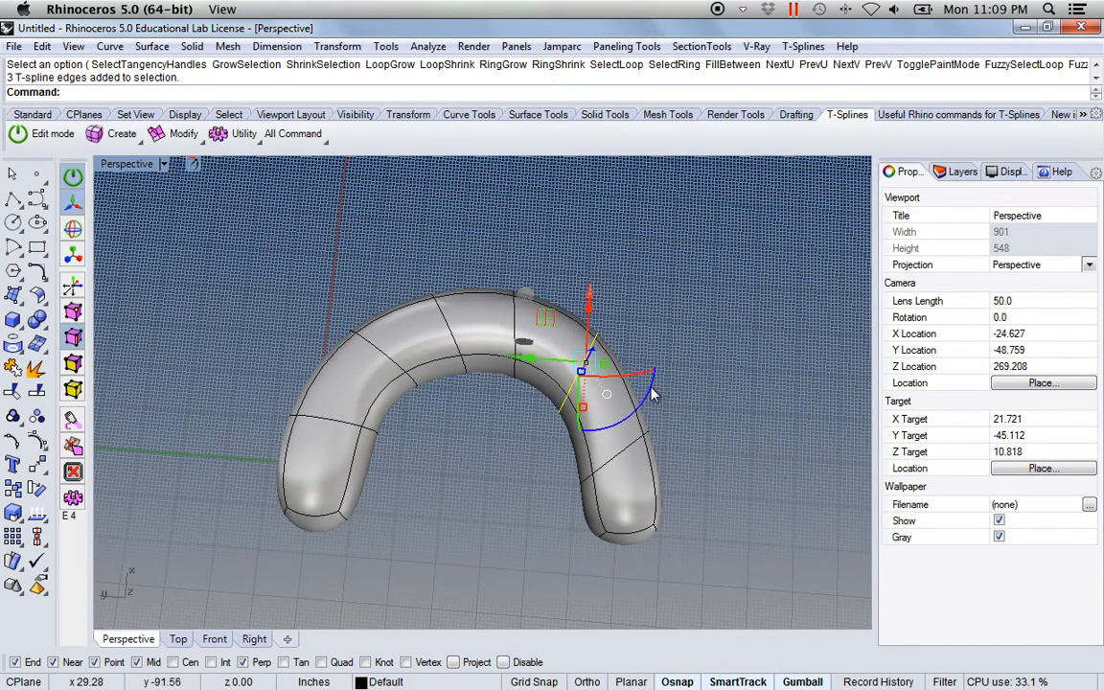
{"action": "left_click_drag", "start_coordinate": [651, 394], "coordinate": [648, 425]}
Rotate the edge loop nearest the last-extruded end and the slanted loop beside the arch's crown to even their spacing
{"action": "double_click", "coordinate": [621, 455]}
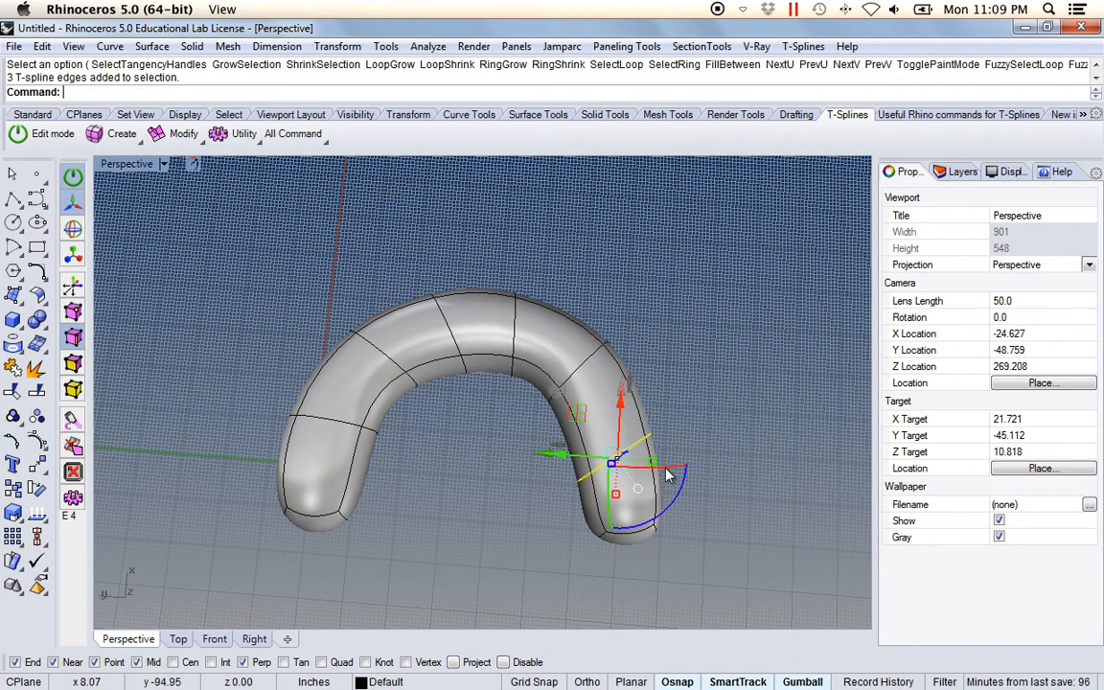
{"action": "mouse_move", "coordinate": [683, 489]}
{"action": "left_mouse_down"}
{"action": "mouse_move", "coordinate": [661, 526]}
{"action": "mouse_move", "coordinate": [680, 518]}
{"action": "mouse_move", "coordinate": [670, 482]}
{"action": "left_mouse_up"}
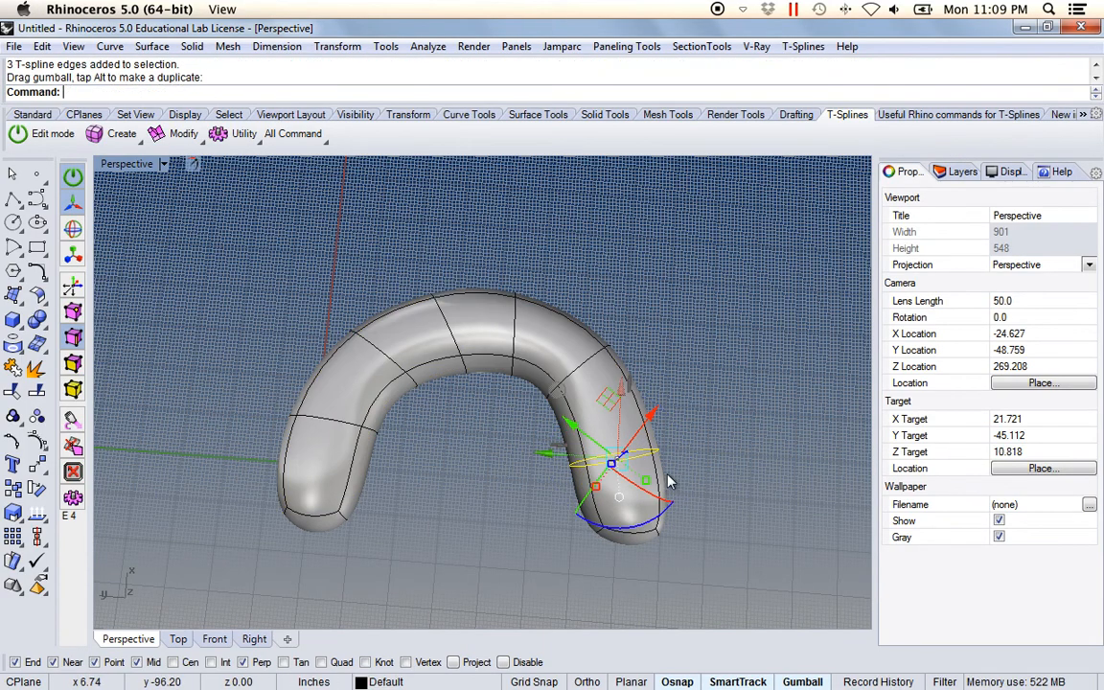
{"action": "double_click", "coordinate": [450, 332]}
{"action": "mouse_move", "coordinate": [484, 389]}
{"action": "left_mouse_down"}
{"action": "mouse_move", "coordinate": [463, 404]}
{"action": "mouse_move", "coordinate": [491, 395]}
{"action": "left_mouse_up"}
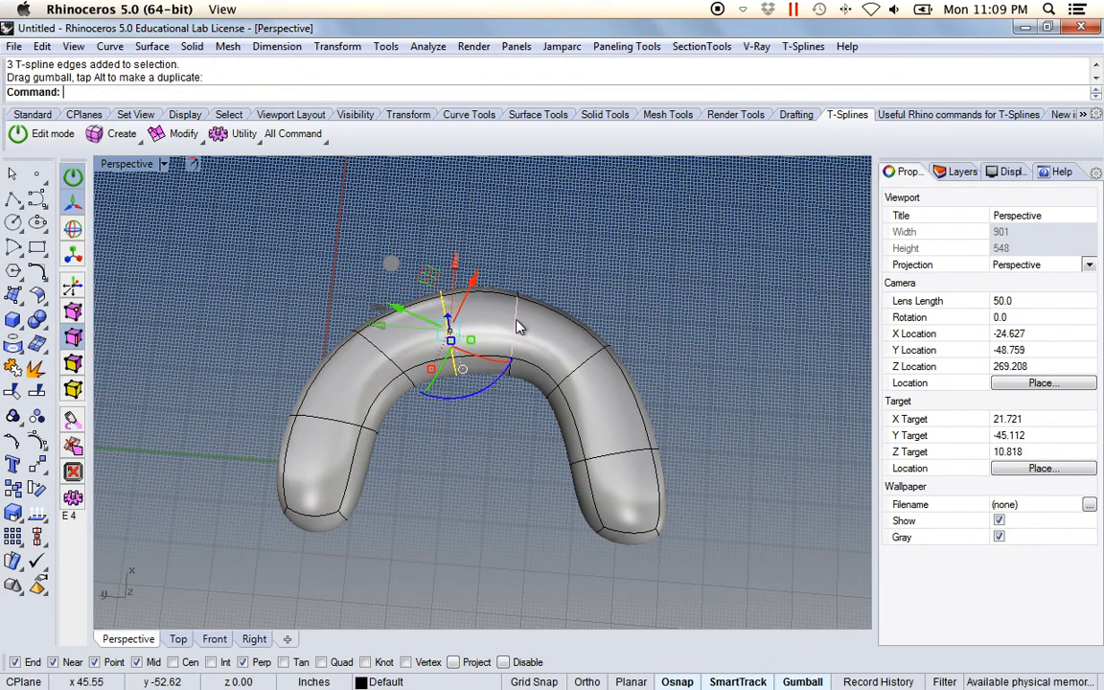
Select the edge loop between the arch's crown and its first leg and rotate it slightly to sit square to the tube
{"action": "double_click", "coordinate": [411, 388]}
{"action": "left_click_drag", "start_coordinate": [431, 404], "coordinate": [430, 427]}
{"action": "right_click_drag", "start_coordinate": [463, 490], "coordinate": [472, 484]}
Move the edge loop between the crown and the last-extruded leg toward that leg in the horizontal plane, and clear the selection
{"action": "double_click", "coordinate": [585, 383]}
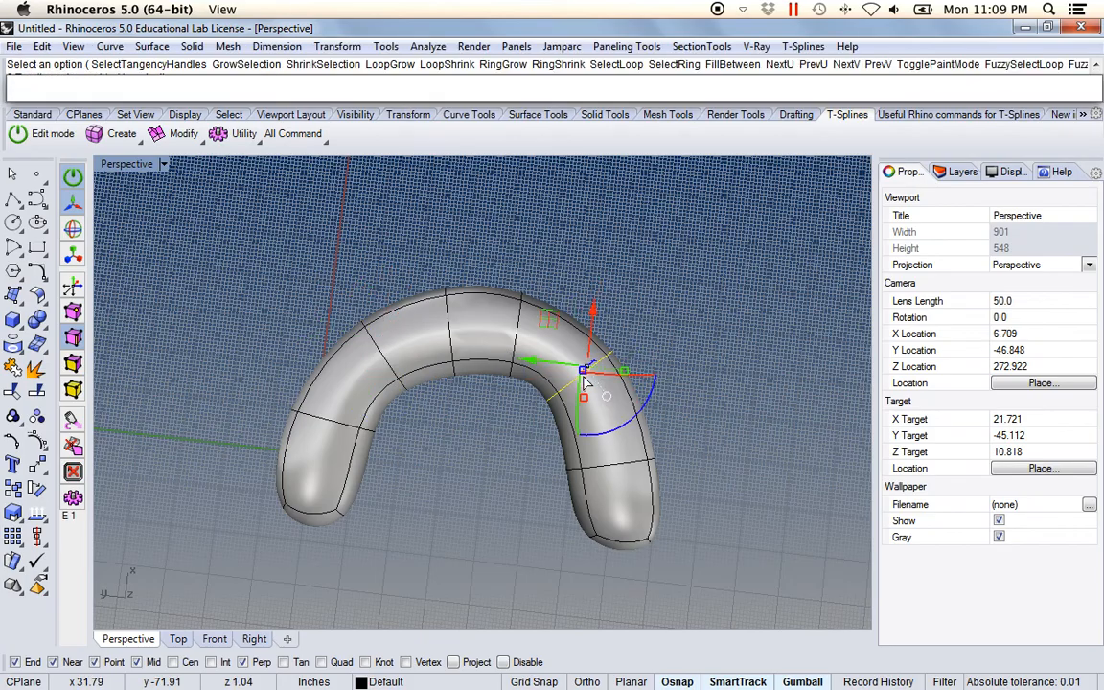
{"action": "right_click_drag", "start_coordinate": [733, 356], "coordinate": [528, 367]}
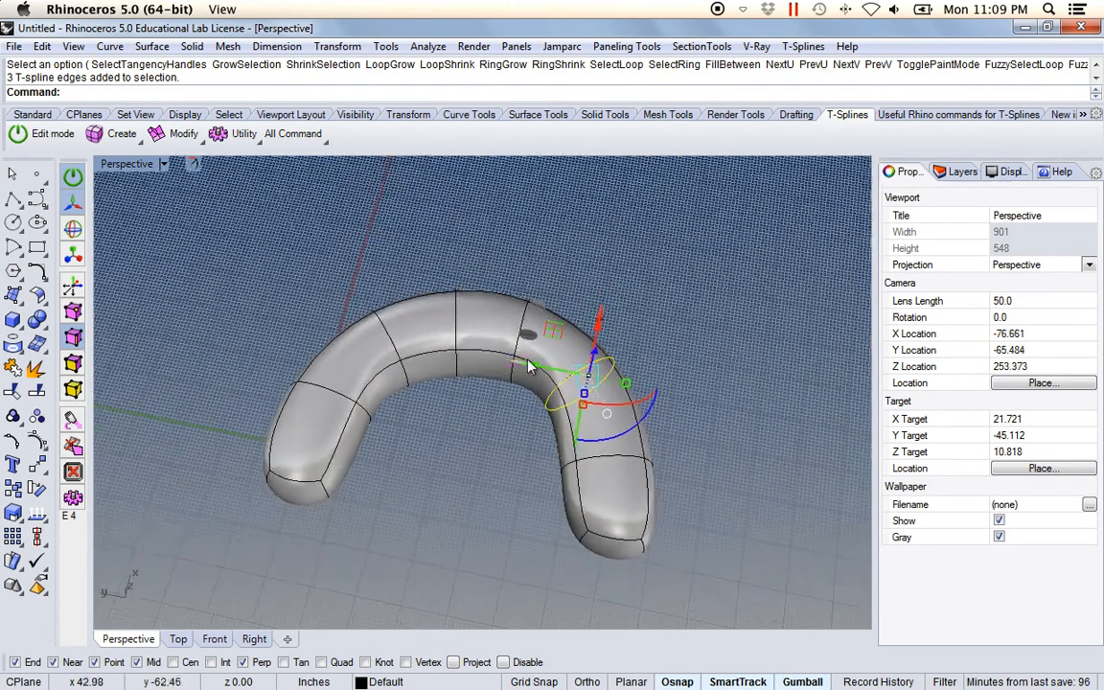
{"action": "left_click_drag", "start_coordinate": [560, 334], "coordinate": [572, 356]}
{"action": "right_click_drag", "start_coordinate": [377, 494], "coordinate": [498, 475]}
{"action": "left_click", "coordinate": [505, 471]}
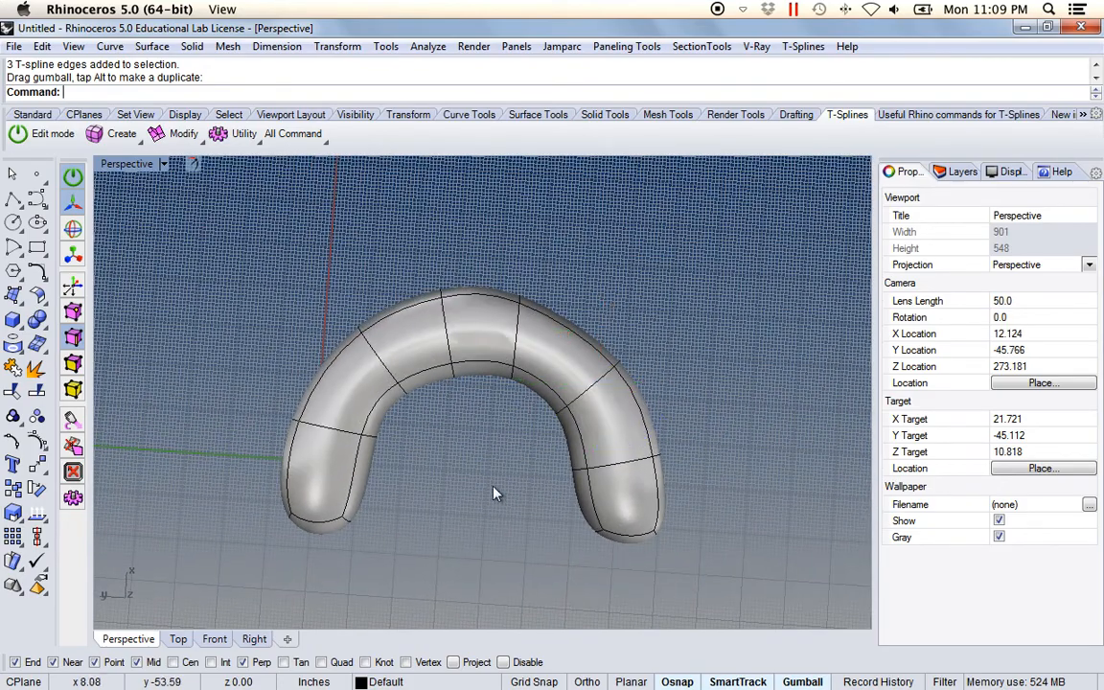
Insert a simple edge loop along the arch's top faces, midway between the outer and inner lengthwise edge loops
{"action": "right_click_drag", "start_coordinate": [456, 527], "coordinate": [247, 286]}
{"action": "scroll", "coordinate": [453, 420], "scroll_direction": "down", "scroll_amount": 2}
{"action": "scroll", "coordinate": [451, 422], "scroll_direction": "up", "scroll_amount": 2}
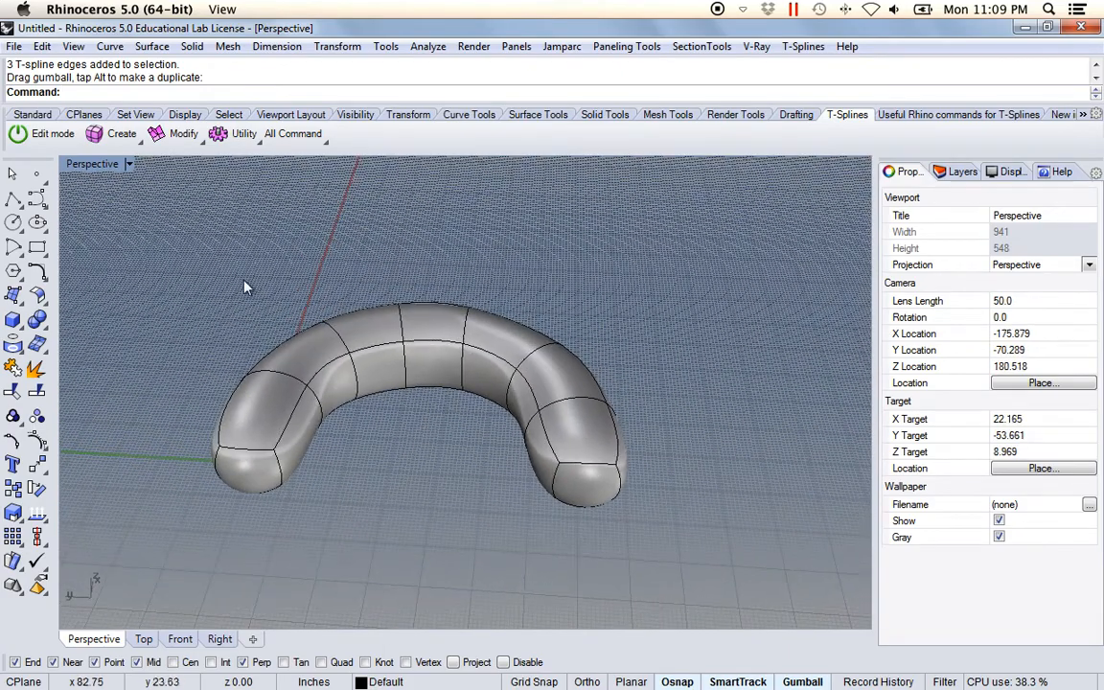
{"action": "left_click", "coordinate": [200, 141]}
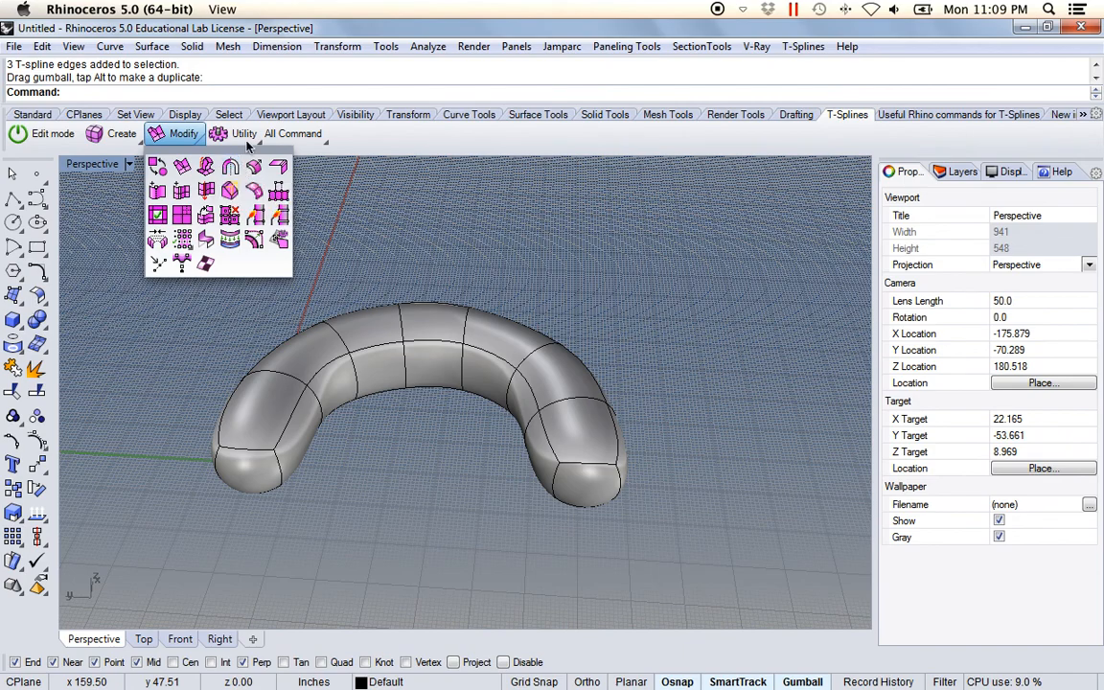
{"action": "left_click", "coordinate": [182, 193]}
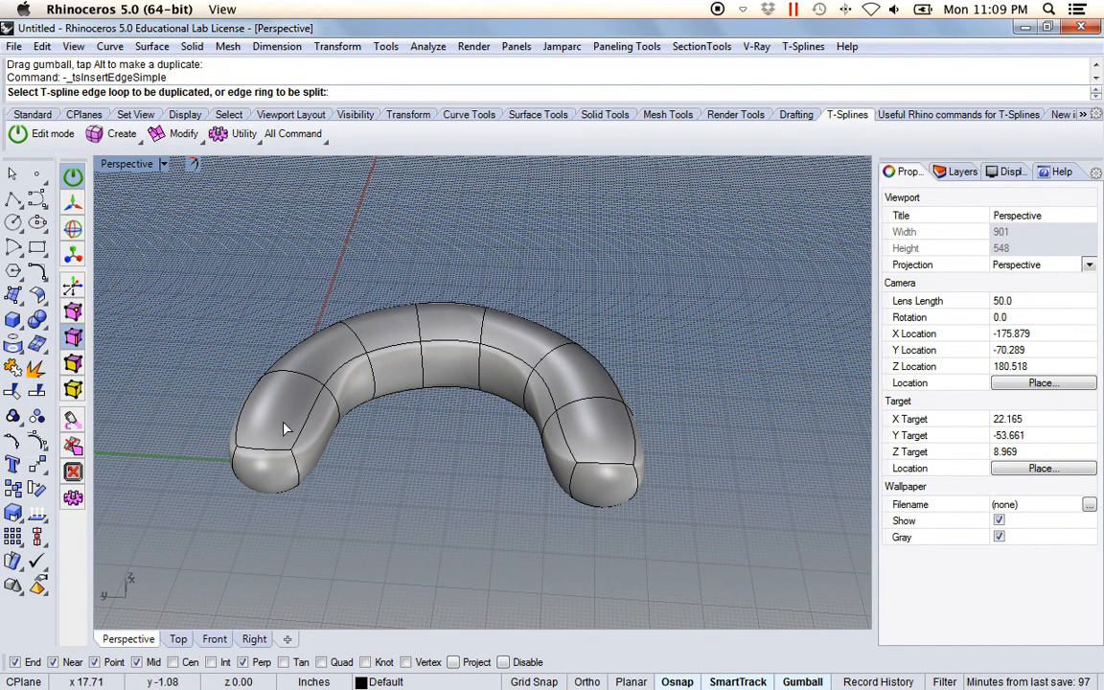
{"action": "left_click", "coordinate": [239, 428]}
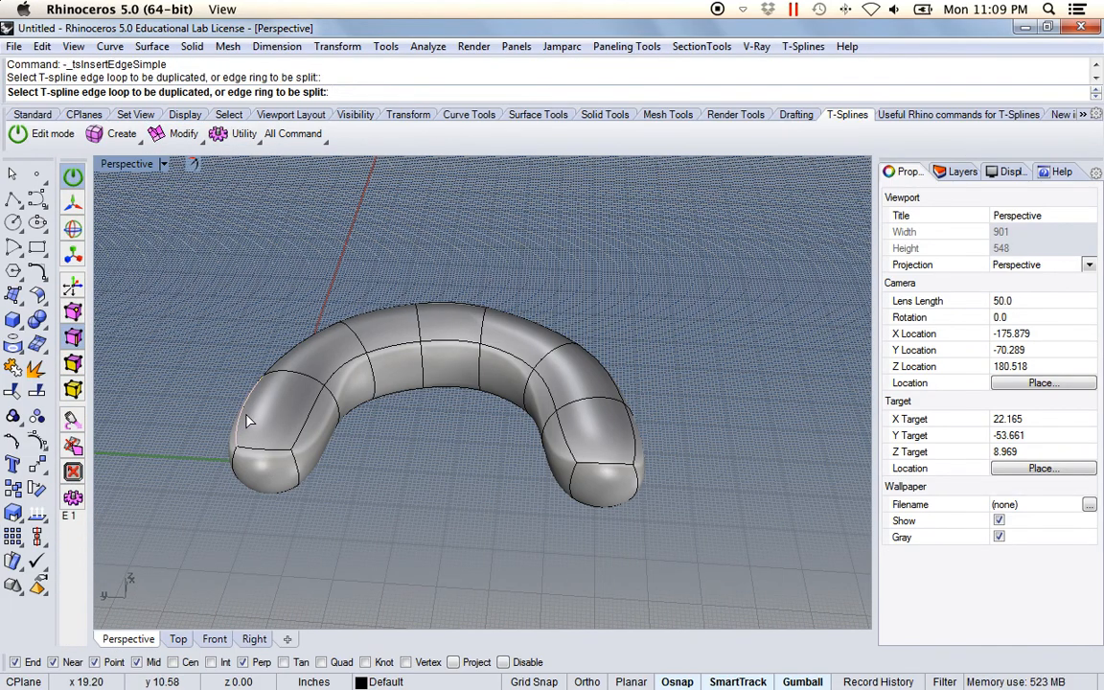
{"action": "double_click", "coordinate": [244, 416]}
{"action": "right_click_drag", "start_coordinate": [271, 424], "coordinate": [270, 472]}
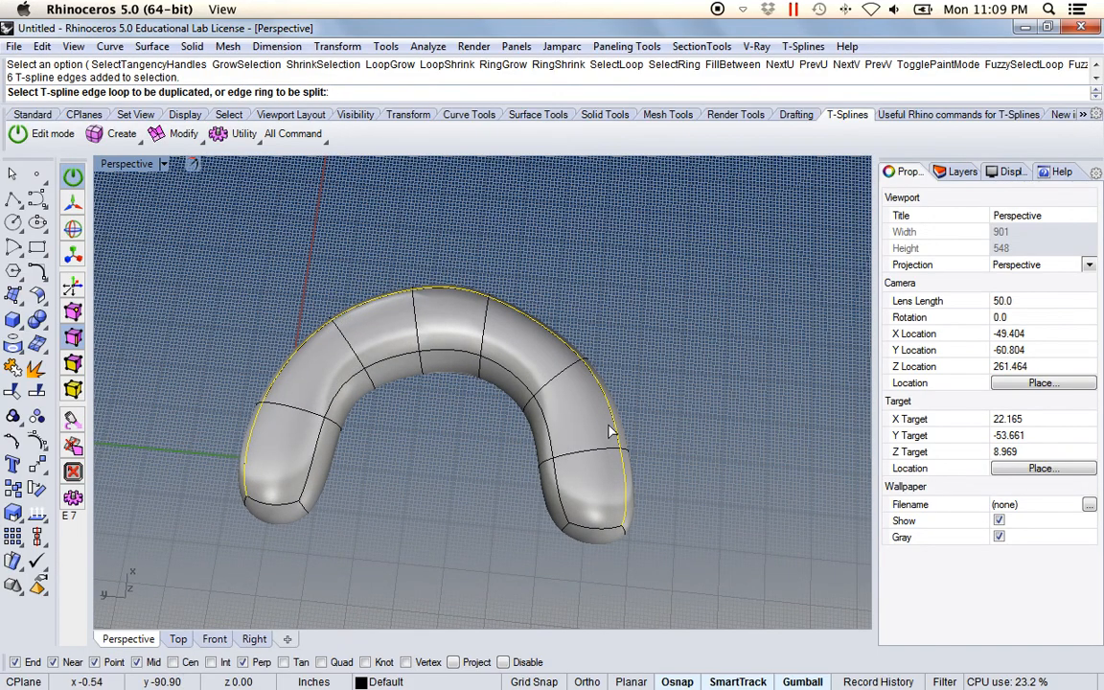
{"action": "right_click_drag", "start_coordinate": [351, 499], "coordinate": [319, 441]}
{"action": "left_click", "coordinate": [284, 454]}
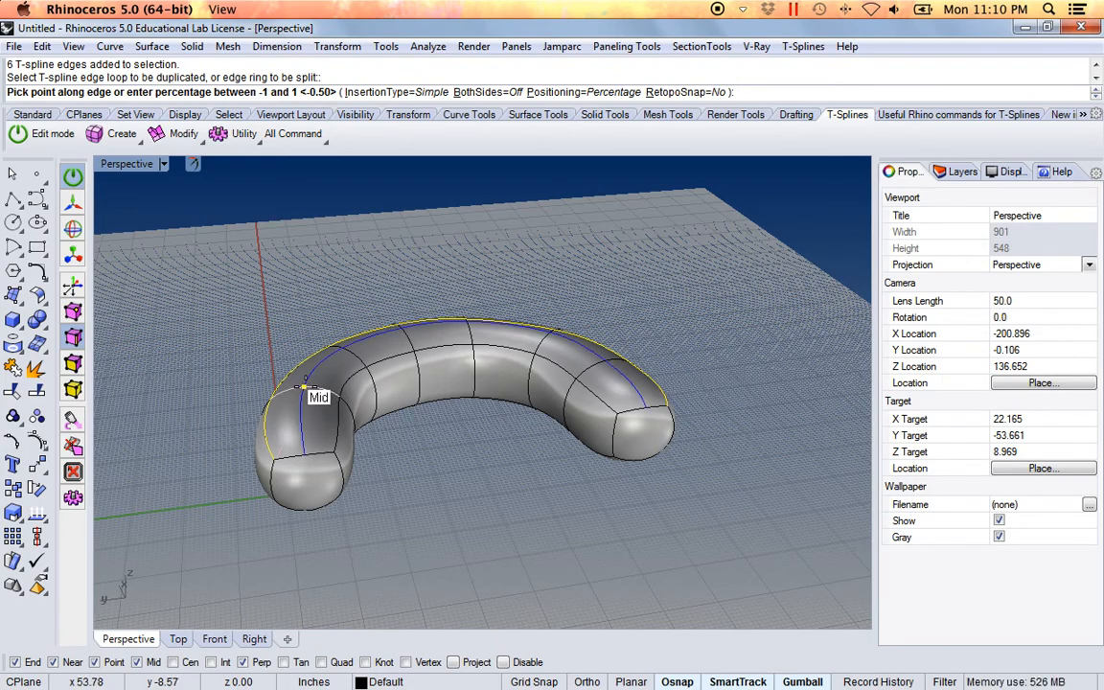
{"action": "left_click", "coordinate": [305, 387]}
{"action": "right_click_drag", "start_coordinate": [326, 470], "coordinate": [317, 422]}
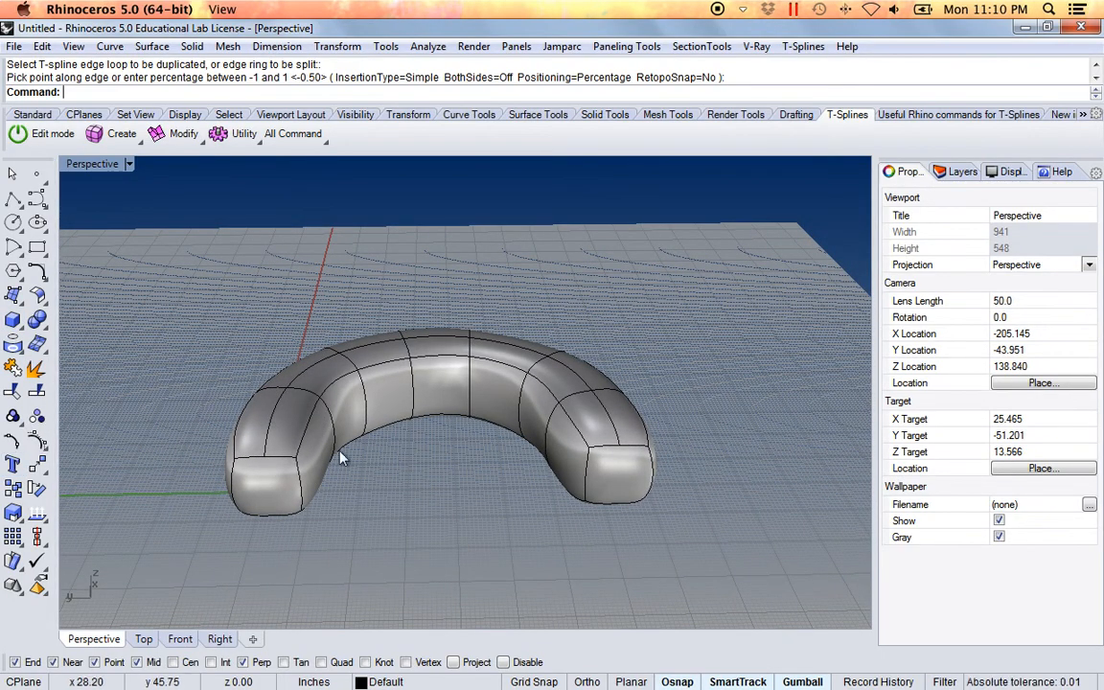
Select the inserted lengthwise edge loop and raise it along Z to form a ridge over the whole arch, and deselect it
{"action": "left_click", "coordinate": [45, 133]}
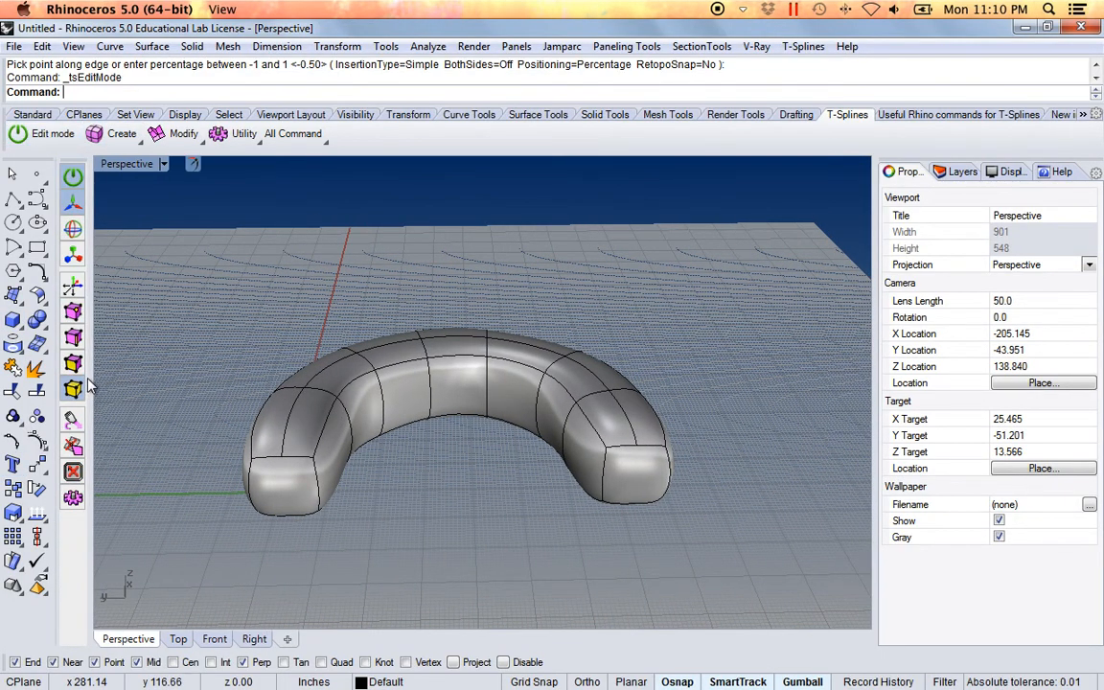
{"action": "left_click", "coordinate": [288, 434]}
{"action": "mouse_move", "coordinate": [485, 298]}
{"action": "right_mouse_down"}
{"action": "mouse_move", "coordinate": [572, 262]}
{"action": "mouse_move", "coordinate": [470, 306]}
{"action": "right_mouse_up"}
{"action": "left_click_drag", "start_coordinate": [473, 301], "coordinate": [472, 210]}
{"action": "right_click_drag", "start_coordinate": [540, 499], "coordinate": [437, 556]}
{"action": "left_click", "coordinate": [394, 261]}
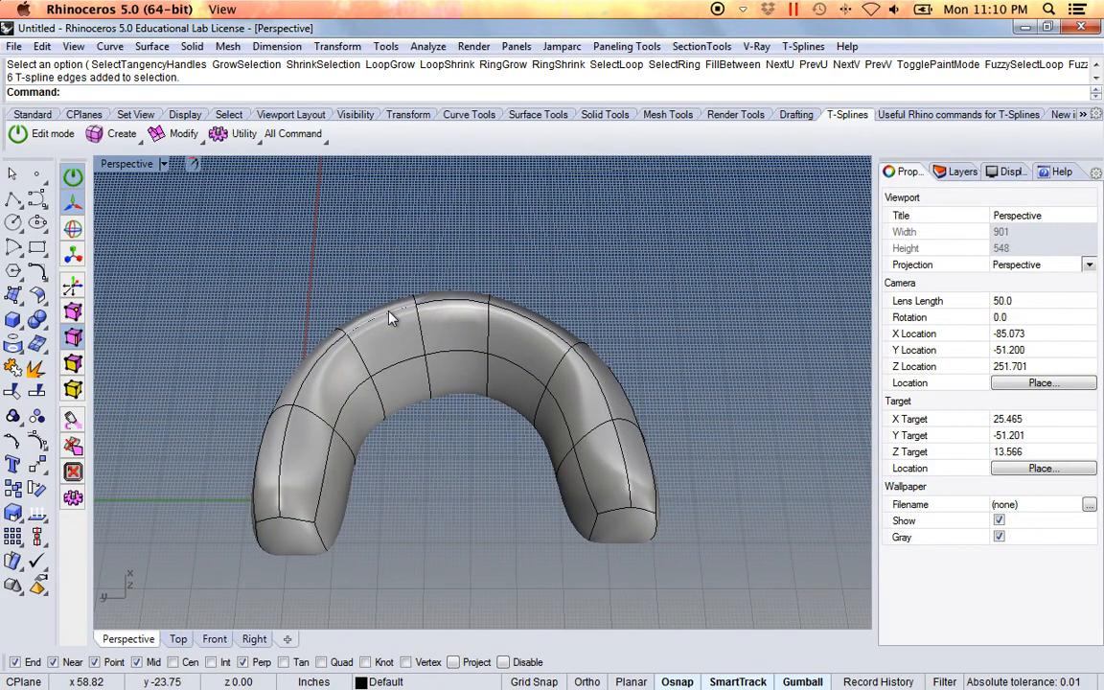
Select the three ridge edges at the arch's crown, raise them further along Z to form a high back, and clear the selection
{"action": "left_click", "coordinate": [433, 314]}
{"action": "left_click", "coordinate": [462, 307], "text": "shift"}
{"action": "right_click_drag", "start_coordinate": [470, 287], "coordinate": [488, 332]}
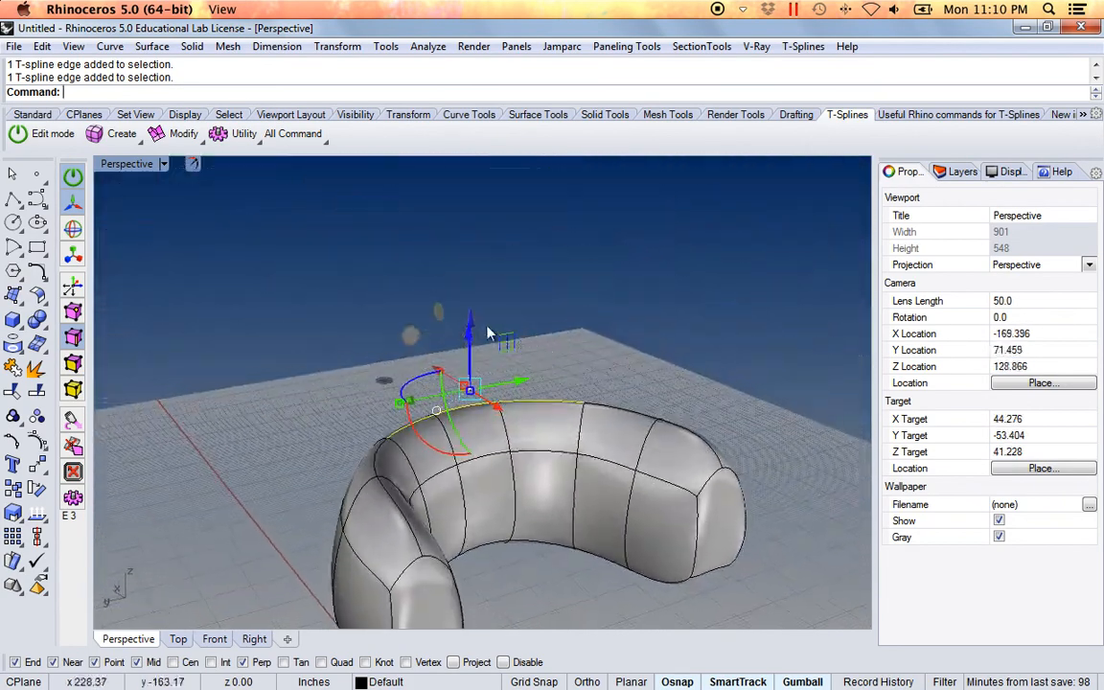
{"action": "left_click_drag", "start_coordinate": [472, 331], "coordinate": [472, 222]}
{"action": "right_click_drag", "start_coordinate": [499, 515], "coordinate": [423, 410]}
{"action": "key", "text": "Escape"}
{"action": "key", "text": "Escape"}
Crease the arch's whole bottom outline: the outer and inner lower edge loops plus the lower edges of both leg ends
{"action": "scroll", "coordinate": [459, 443], "scroll_direction": "down", "scroll_amount": 2}
{"action": "scroll", "coordinate": [409, 431], "scroll_direction": "up", "scroll_amount": 2}
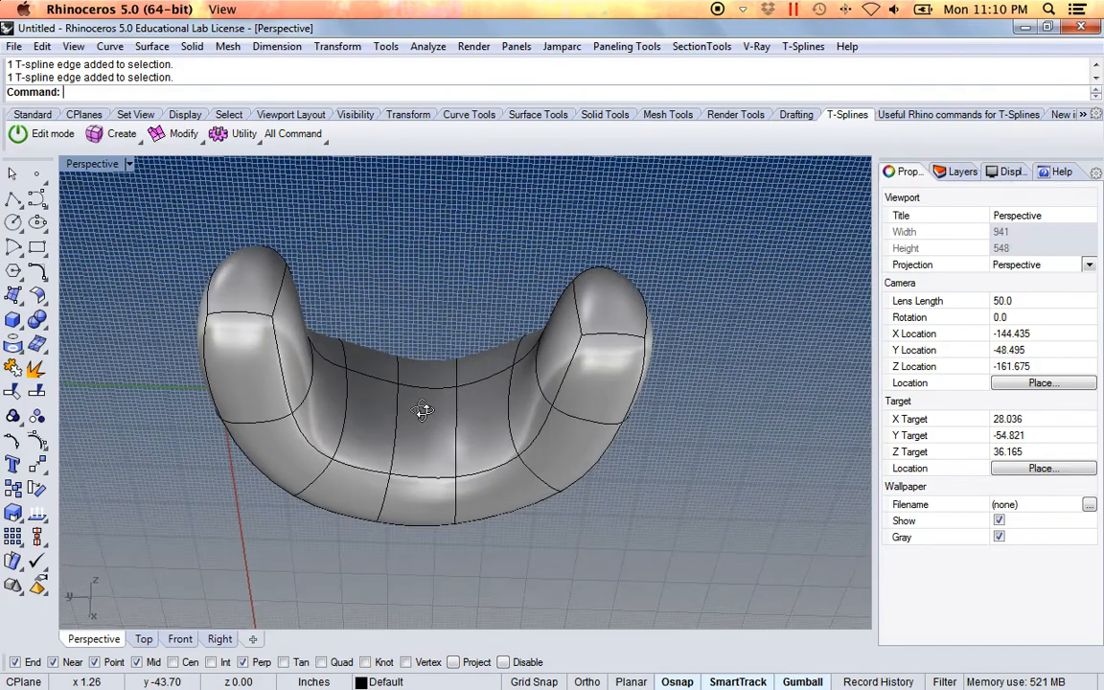
{"action": "right_click_drag", "start_coordinate": [324, 330], "coordinate": [408, 470]}
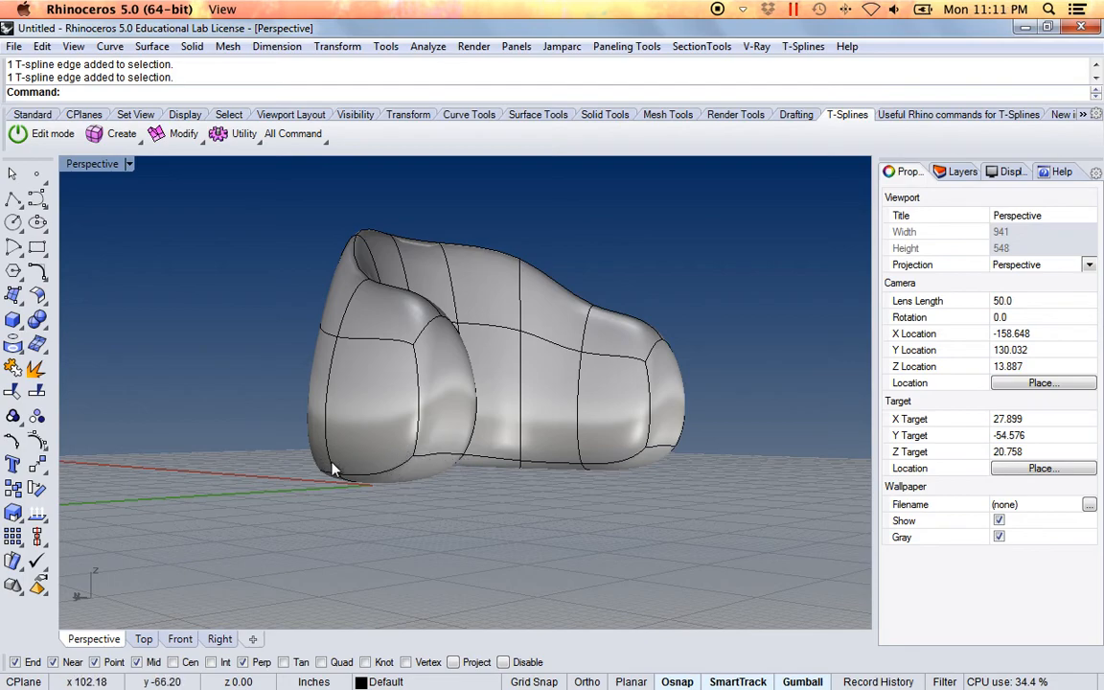
{"action": "left_click", "coordinate": [141, 140]}
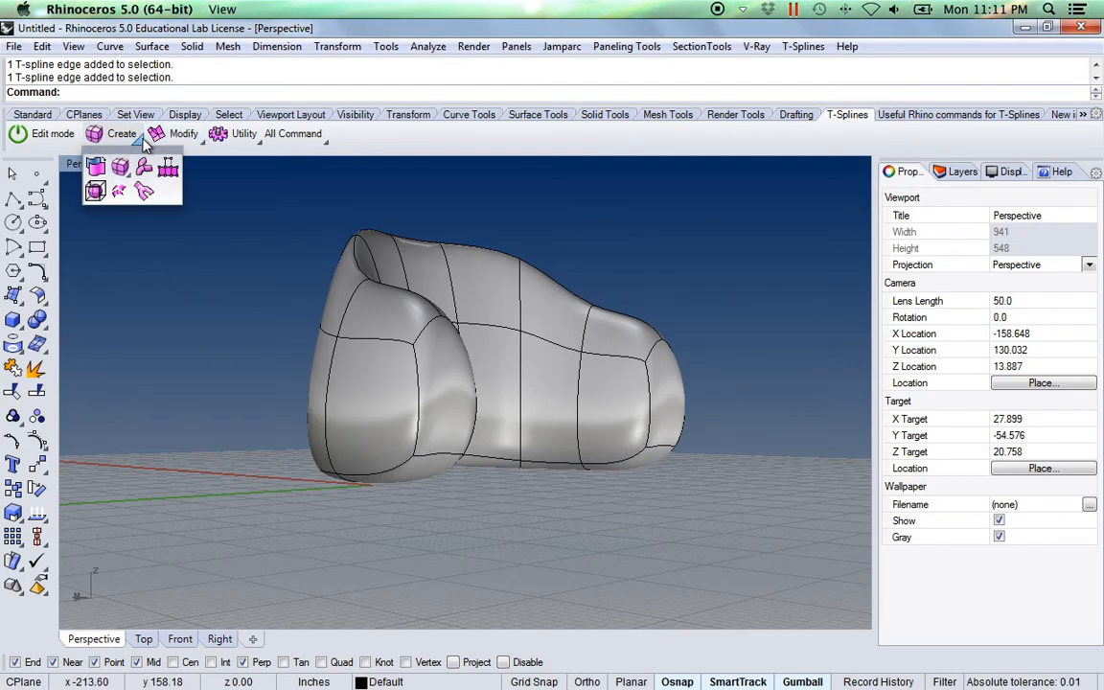
{"action": "left_click", "coordinate": [202, 142]}
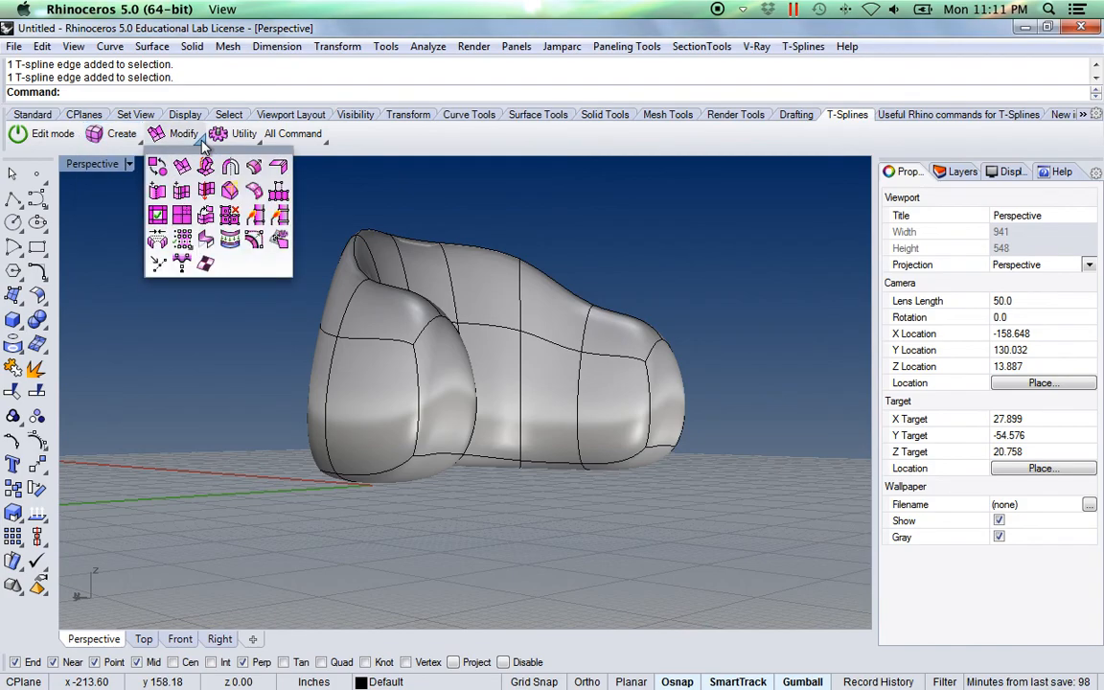
{"action": "left_click", "coordinate": [278, 169]}
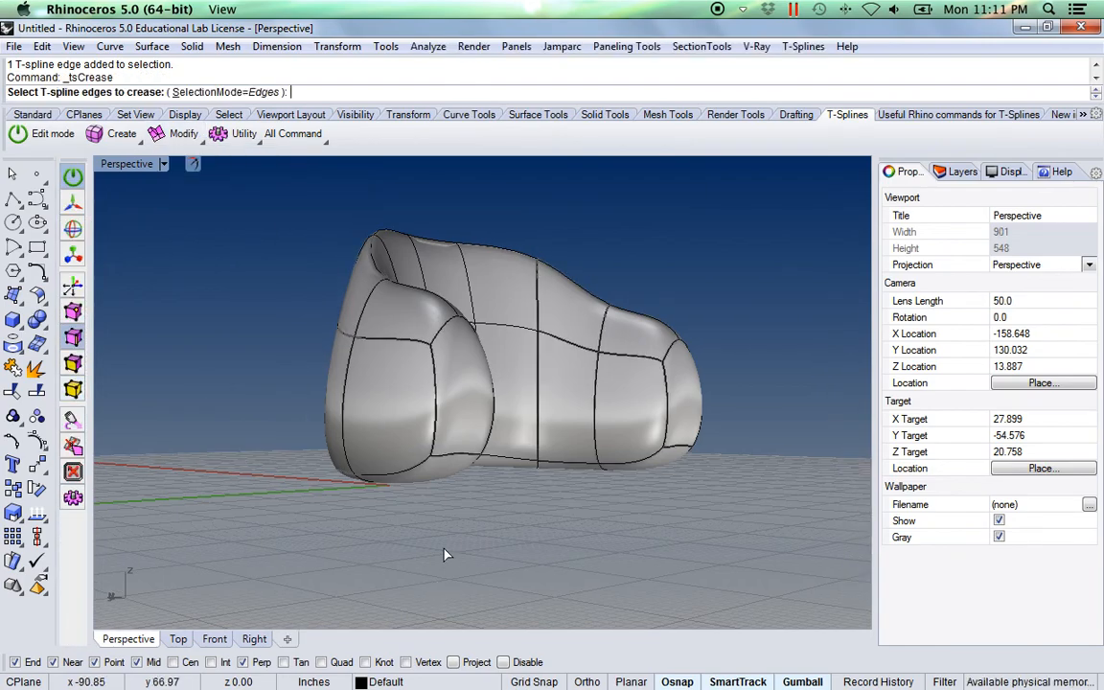
{"action": "double_click", "coordinate": [414, 472]}
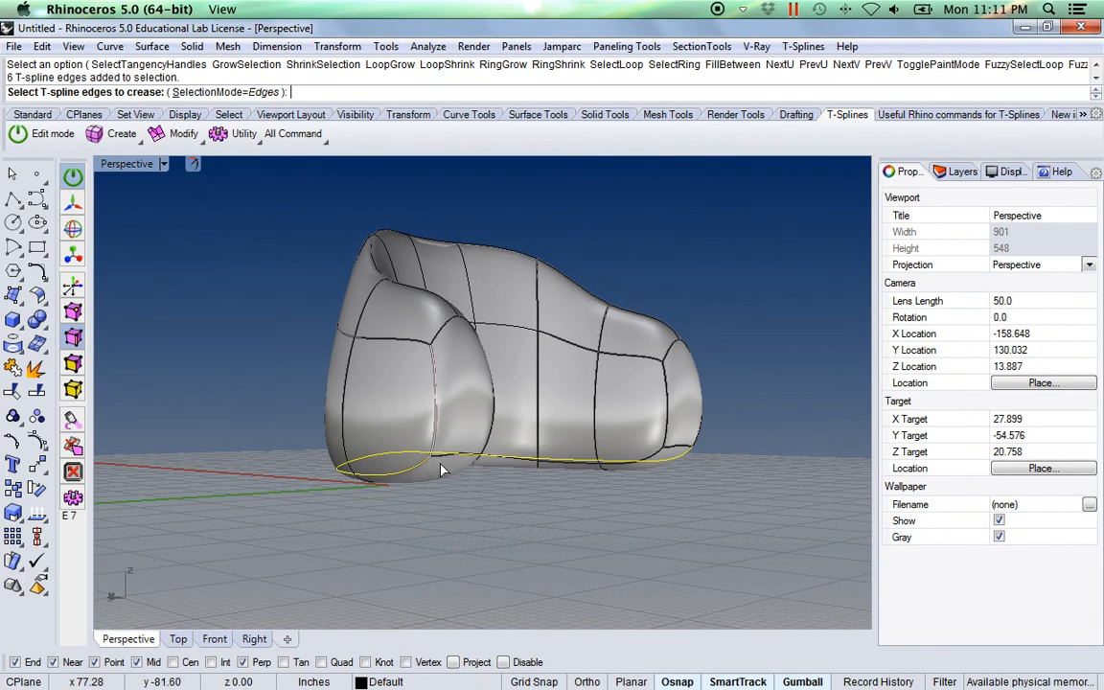
{"action": "right_click_drag", "start_coordinate": [513, 577], "coordinate": [305, 518]}
{"action": "double_click", "coordinate": [291, 482]}
{"action": "left_click", "coordinate": [246, 482]}
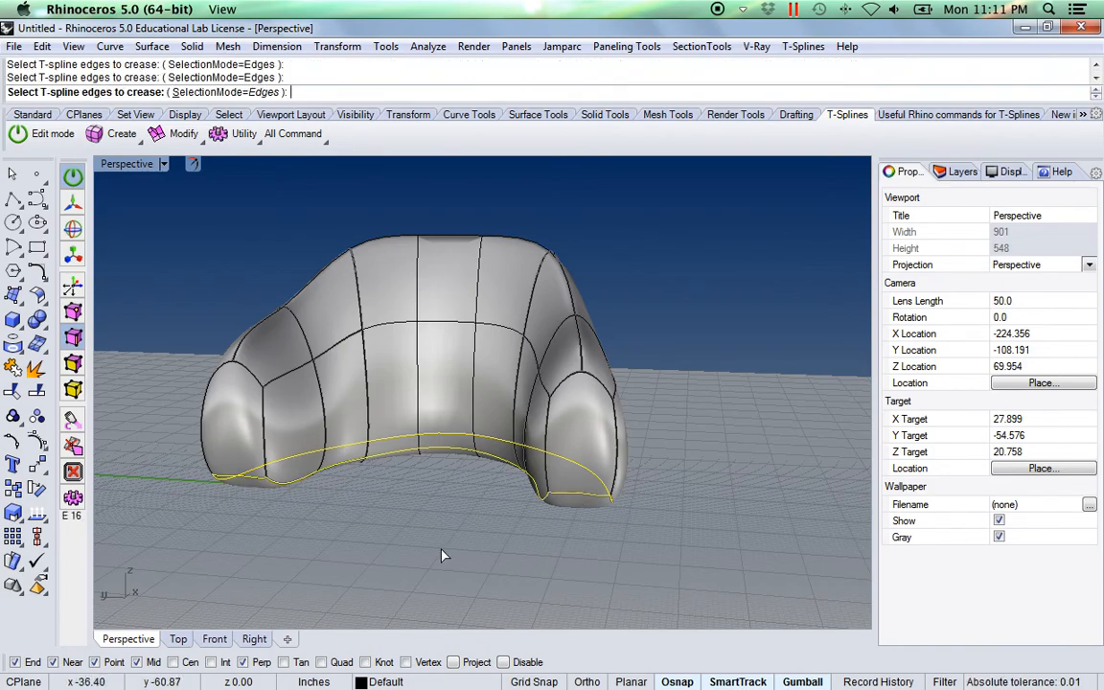
{"action": "right_click", "coordinate": [369, 509]}
{"action": "key", "text": "Escape"}
In face mode, select the seven lower faces along the arch's inner side and delete them
{"action": "right_click_drag", "start_coordinate": [325, 553], "coordinate": [575, 435]}
{"action": "right_click_drag", "start_coordinate": [444, 475], "coordinate": [402, 519]}
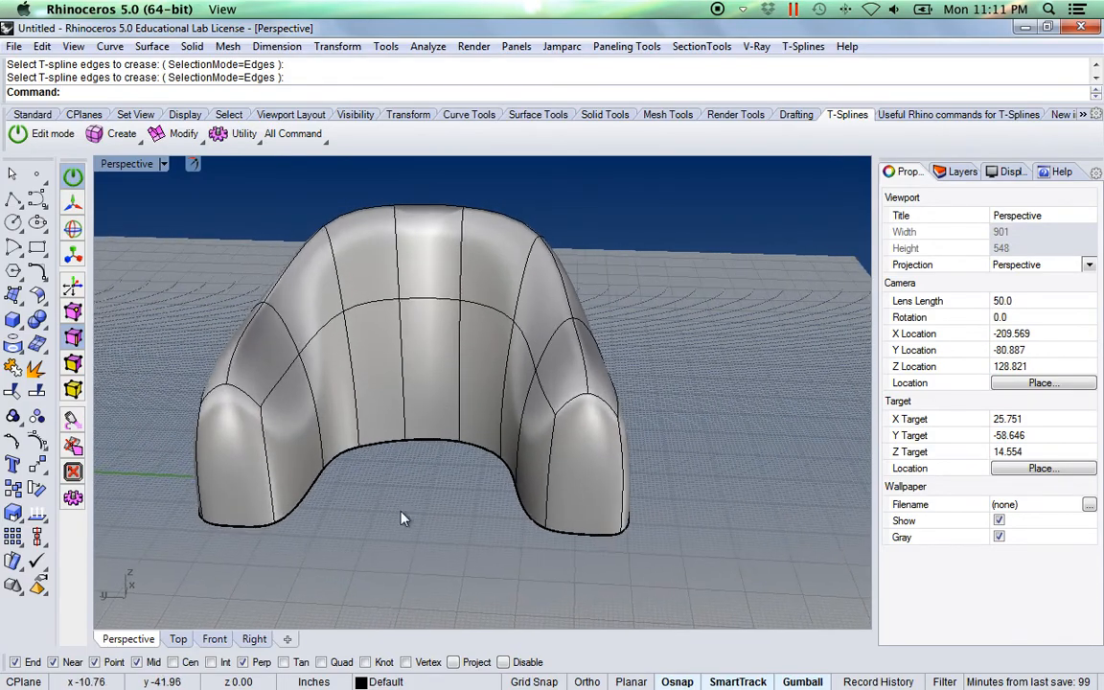
{"action": "left_click", "coordinate": [202, 140]}
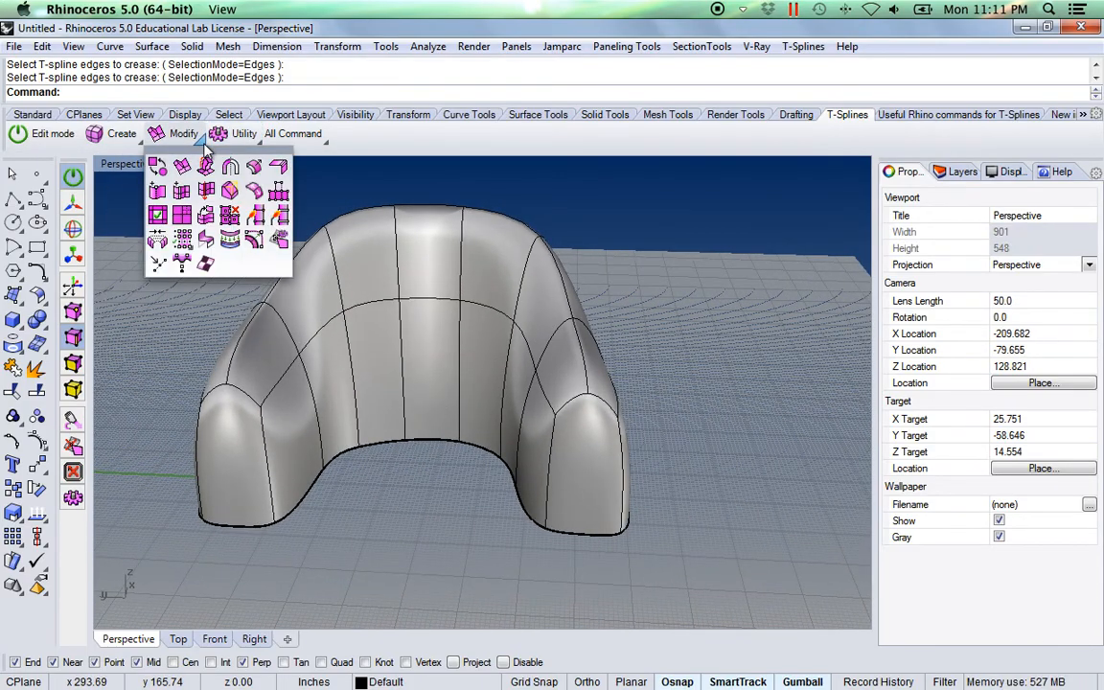
{"action": "left_click", "coordinate": [38, 135]}
{"action": "left_click", "coordinate": [40, 135]}
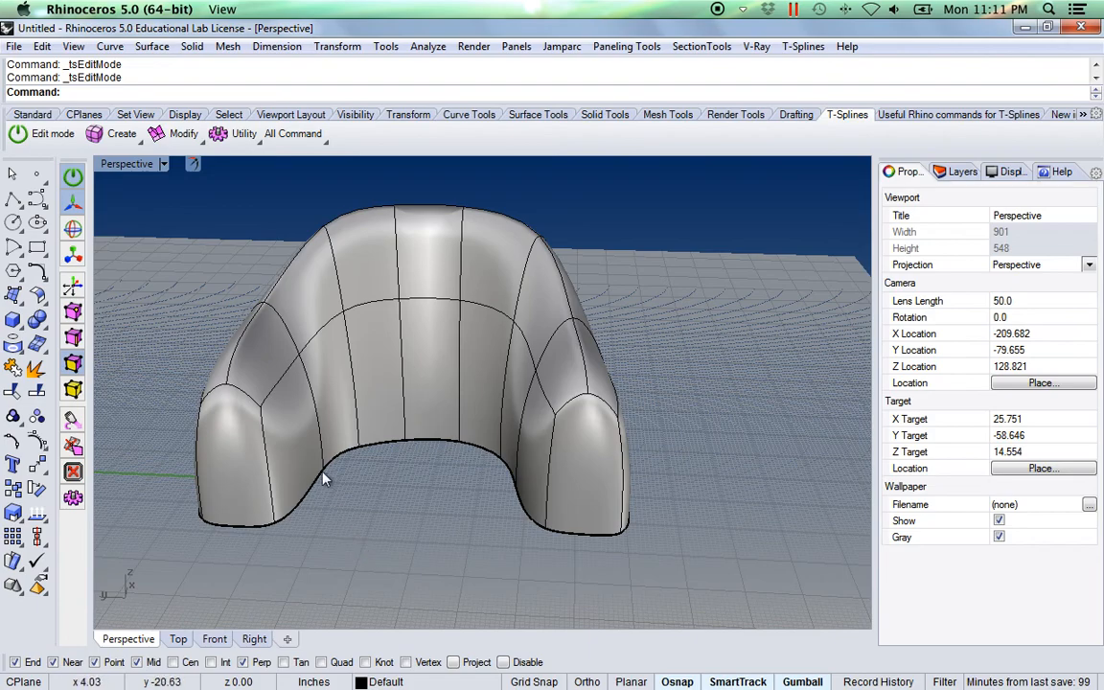
{"action": "left_click", "coordinate": [304, 453]}
{"action": "left_click", "coordinate": [335, 408]}
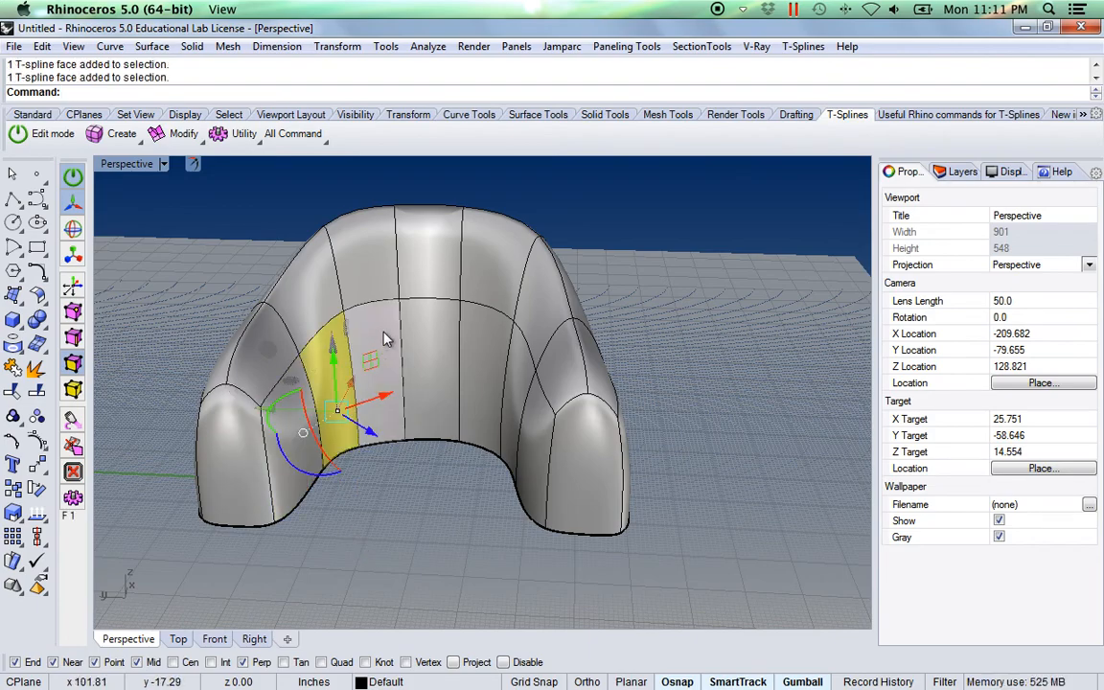
{"action": "left_click", "coordinate": [384, 339]}
{"action": "left_click", "coordinate": [419, 316]}
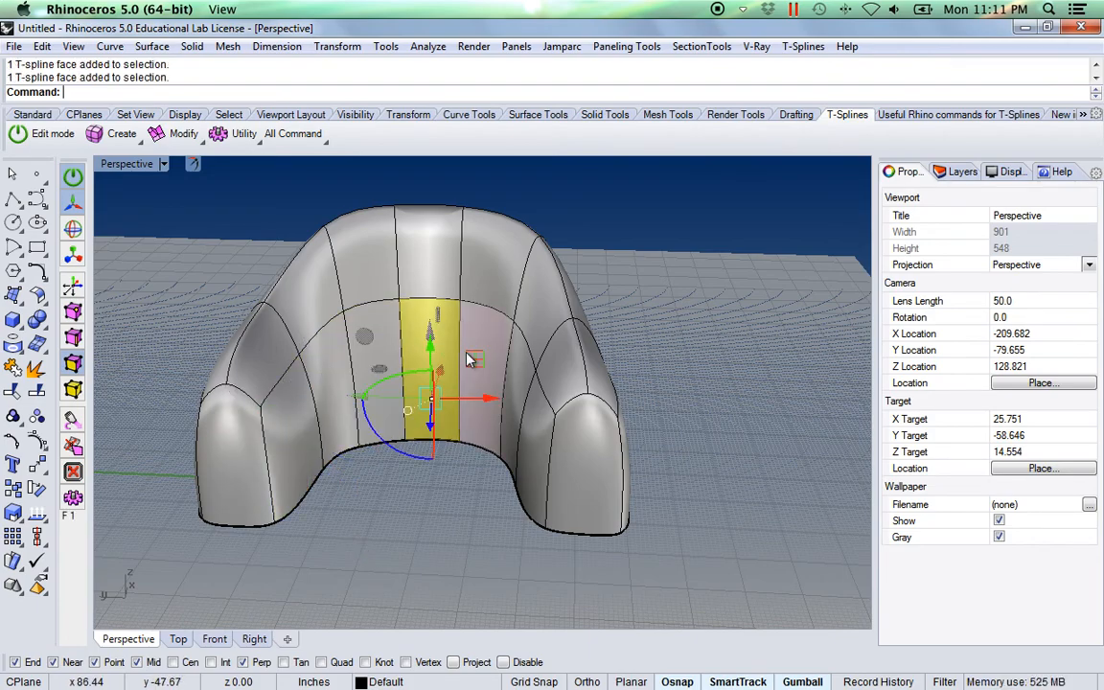
{"action": "left_click", "coordinate": [525, 411], "text": "shift"}
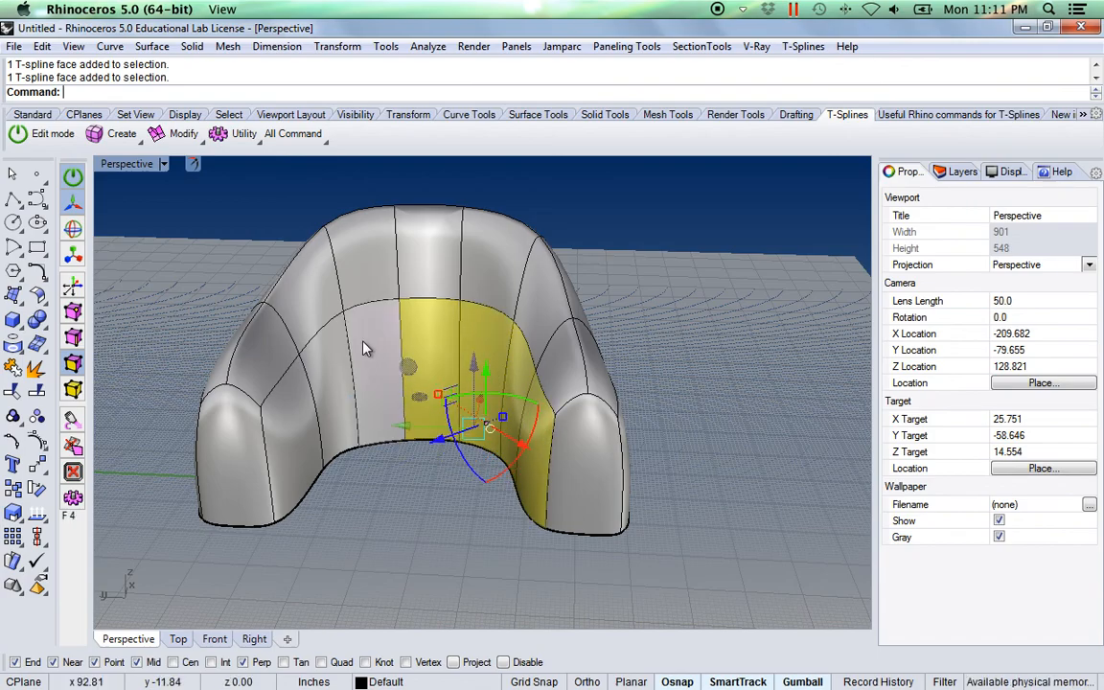
{"action": "left_click", "coordinate": [329, 330], "text": "shift"}
{"action": "left_click", "coordinate": [300, 407], "text": "shift"}
{"action": "right_click_drag", "start_coordinate": [335, 476], "coordinate": [470, 470]}
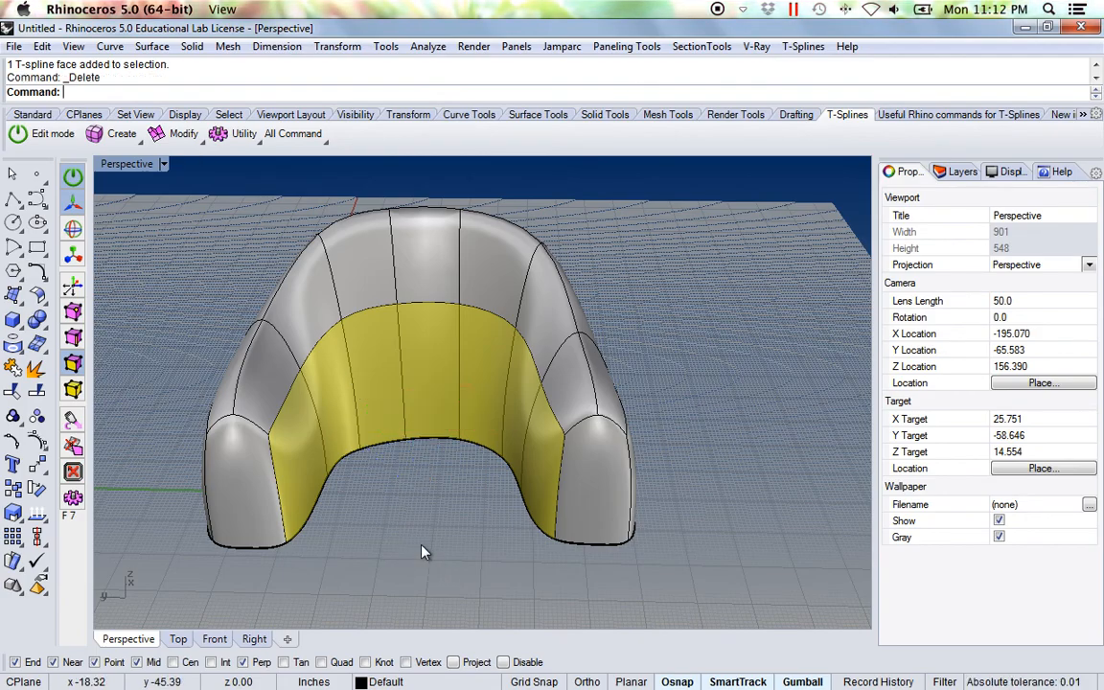
{"action": "key", "text": "Delete"}
Select the end faces of both legs and delete them
{"action": "right_click_drag", "start_coordinate": [386, 499], "coordinate": [326, 422]}
{"action": "left_click", "coordinate": [306, 421]}
{"action": "left_click", "coordinate": [671, 451], "text": "shift"}
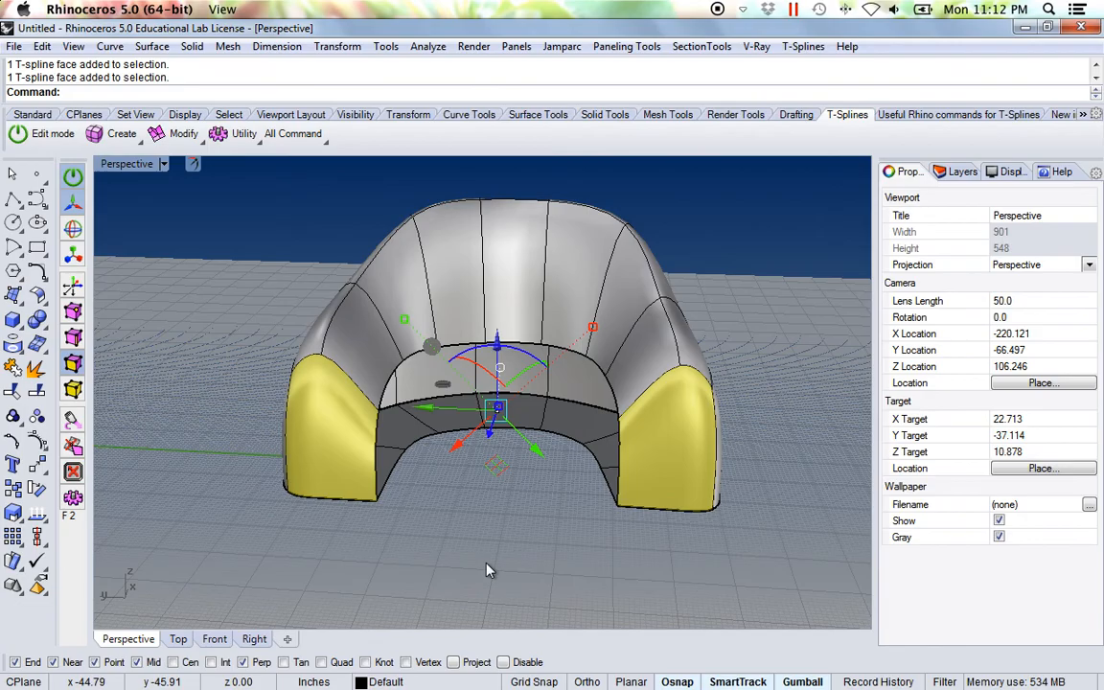
{"action": "key", "text": "Delete"}
Select the whole T-spline surface and thicken it by about 10 inches along the vertex normals, without creased edges or a copy
{"action": "right_click_drag", "start_coordinate": [455, 526], "coordinate": [414, 506]}
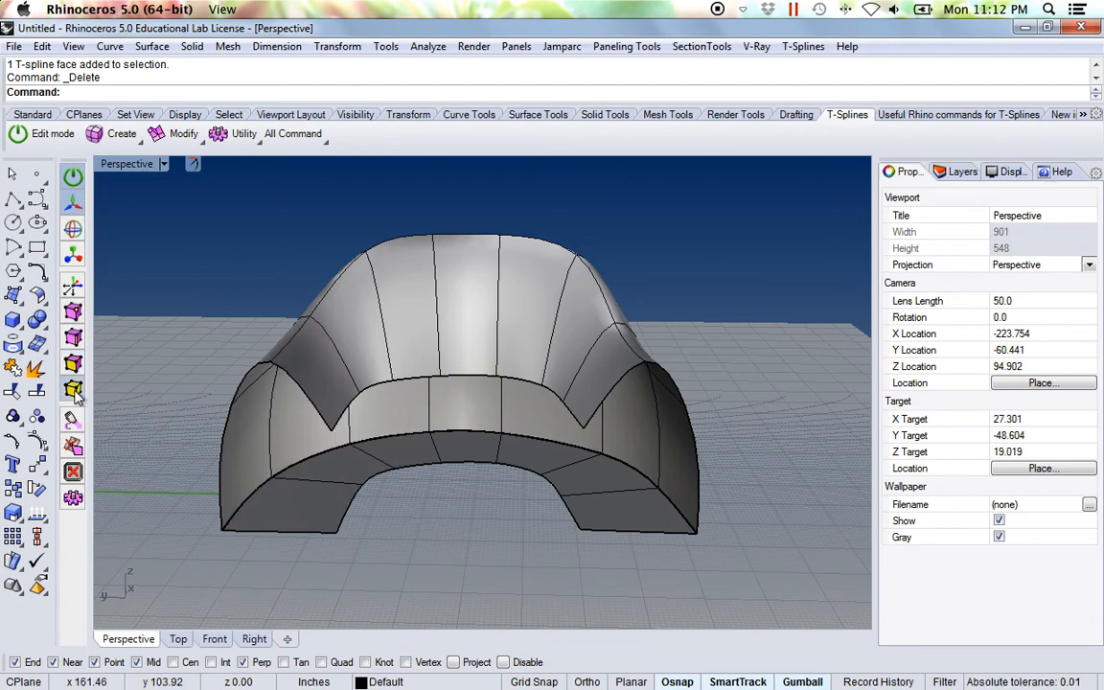
{"action": "left_click", "coordinate": [383, 381]}
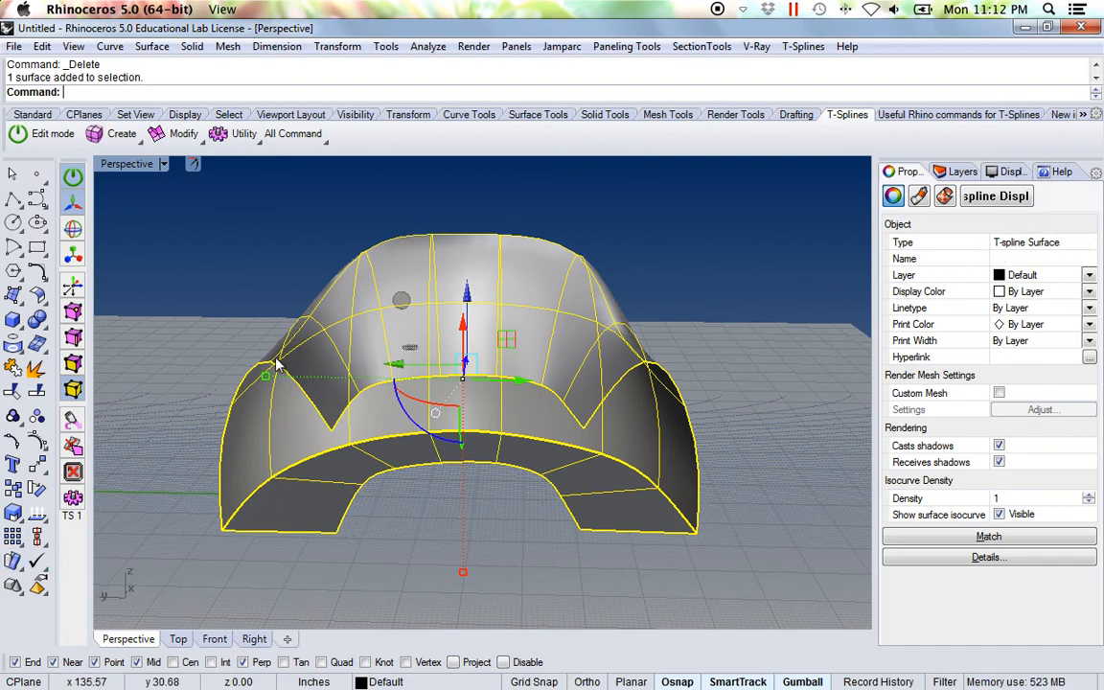
{"action": "right_click_drag", "start_coordinate": [400, 528], "coordinate": [194, 347]}
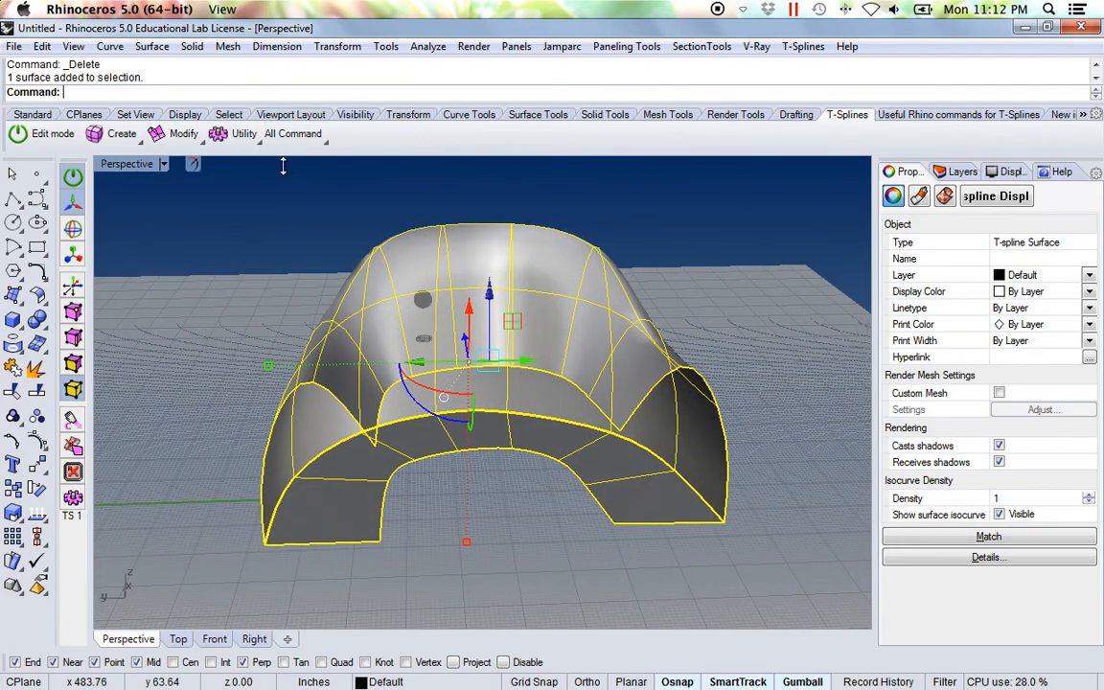
{"action": "left_click", "coordinate": [202, 142]}
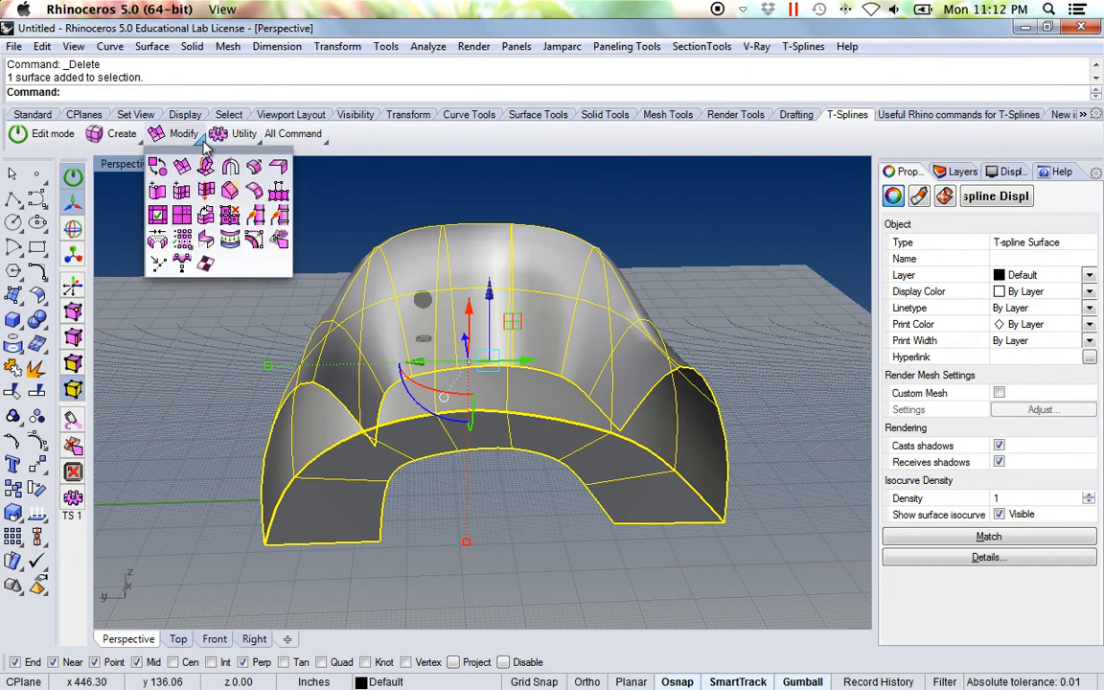
{"action": "left_click", "coordinate": [256, 168]}
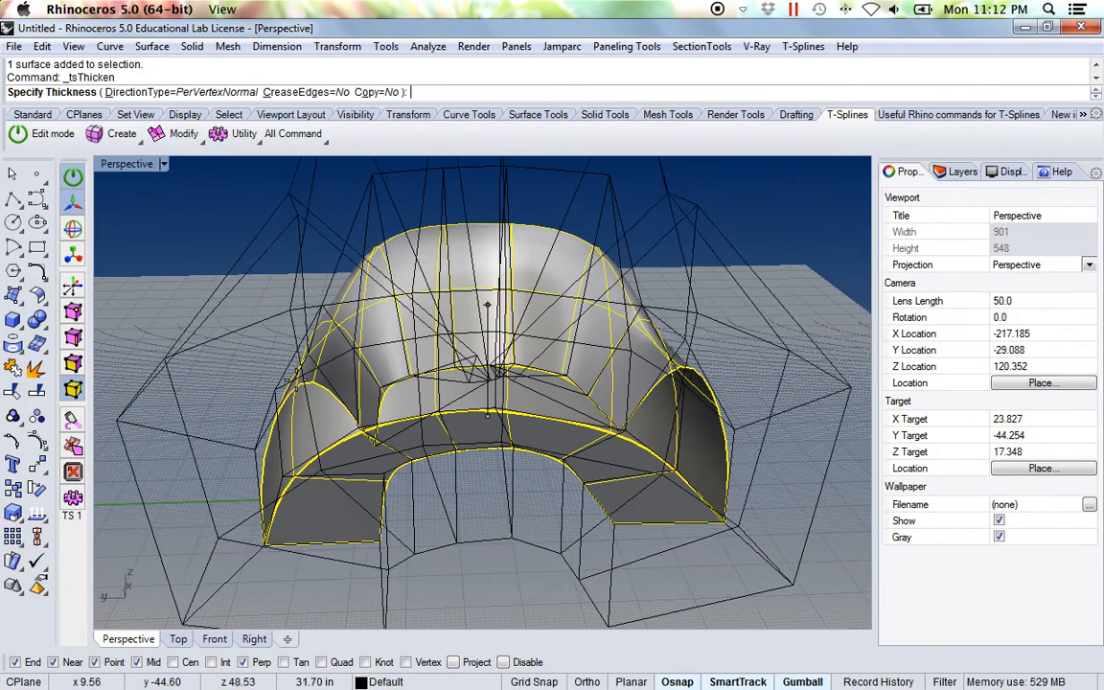
{"action": "right_click_drag", "start_coordinate": [397, 476], "coordinate": [419, 404], "text": "shift"}
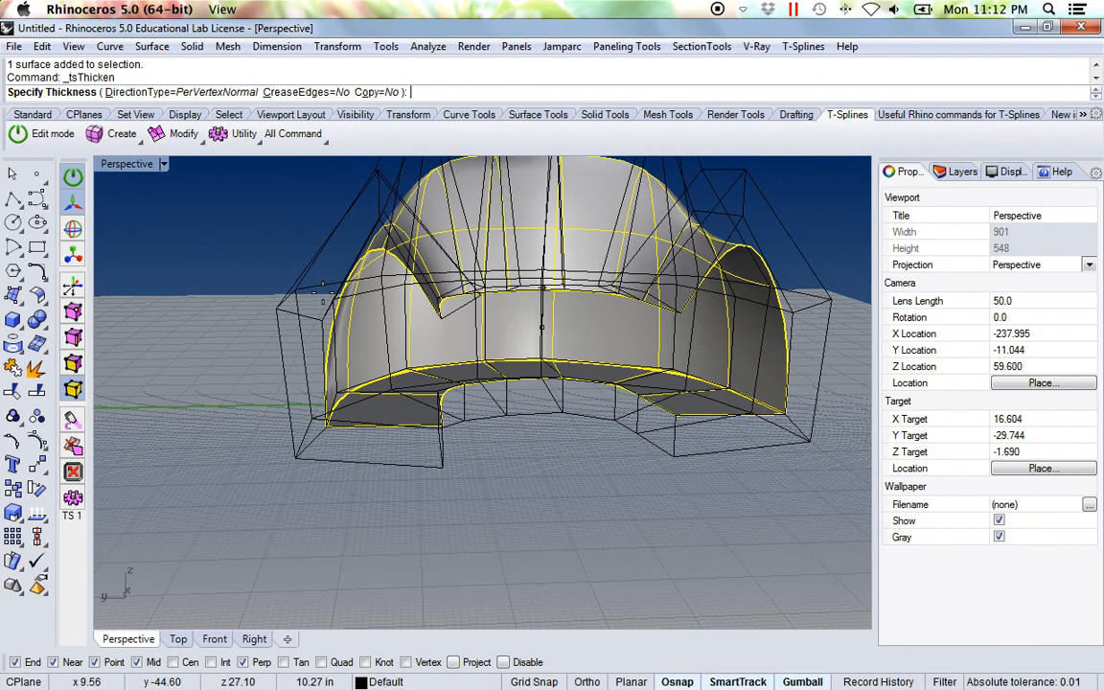
{"action": "left_click", "coordinate": [292, 297]}
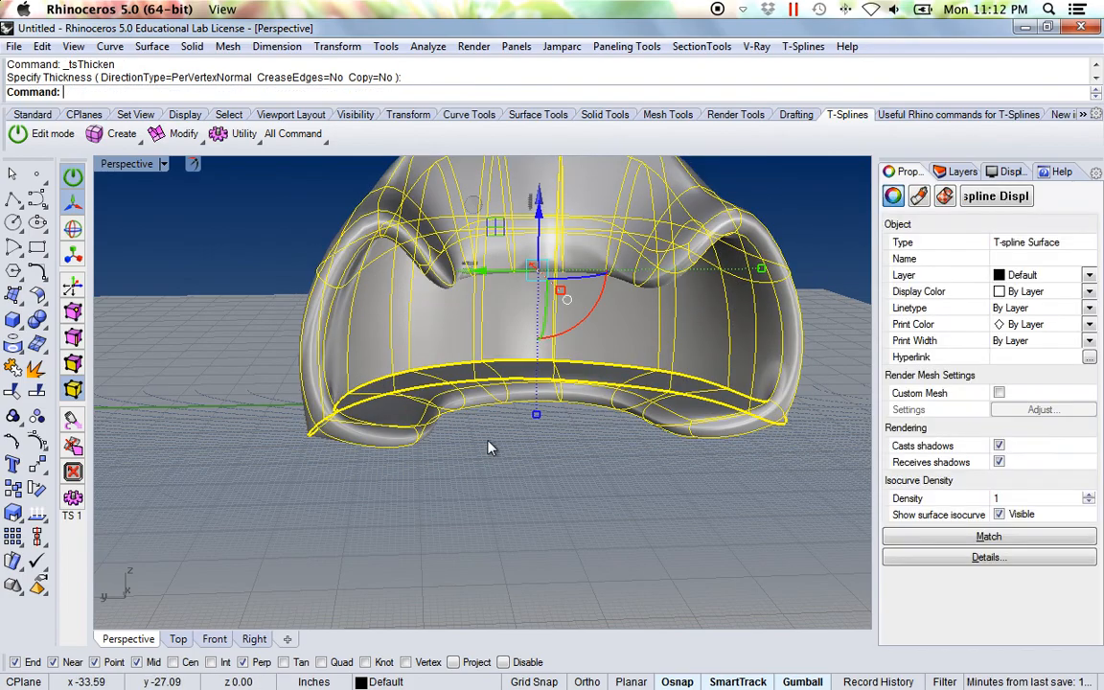
Deselect the surface and undo the last thickening of the arch
{"action": "left_click", "coordinate": [481, 539]}
{"action": "right_click_drag", "start_coordinate": [481, 540], "coordinate": [597, 471]}
{"action": "right_click_drag", "start_coordinate": [352, 461], "coordinate": [541, 470]}
{"action": "key", "text": "ctrl+z"}
Select the whole T-spline surface and thicken it by about 9.9 inches along the vertex normals, without creased edges or a copy
{"action": "left_click", "coordinate": [541, 470]}
{"action": "left_click", "coordinate": [377, 414]}
{"action": "key", "text": "Return"}
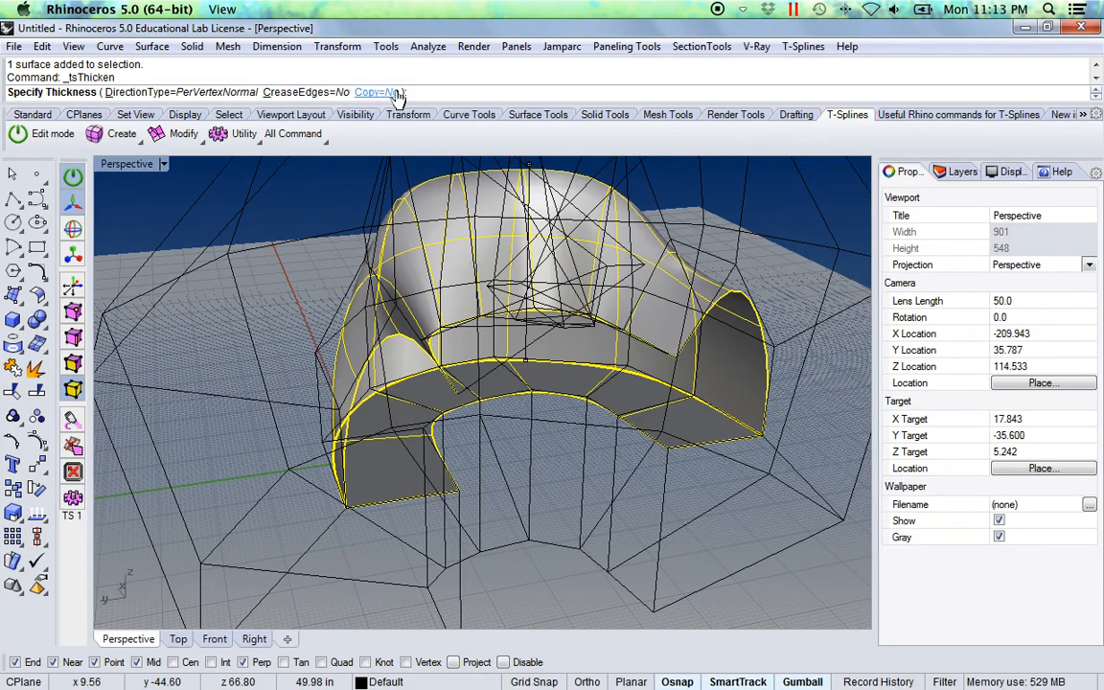
{"action": "right_click_drag", "start_coordinate": [288, 508], "coordinate": [254, 450]}
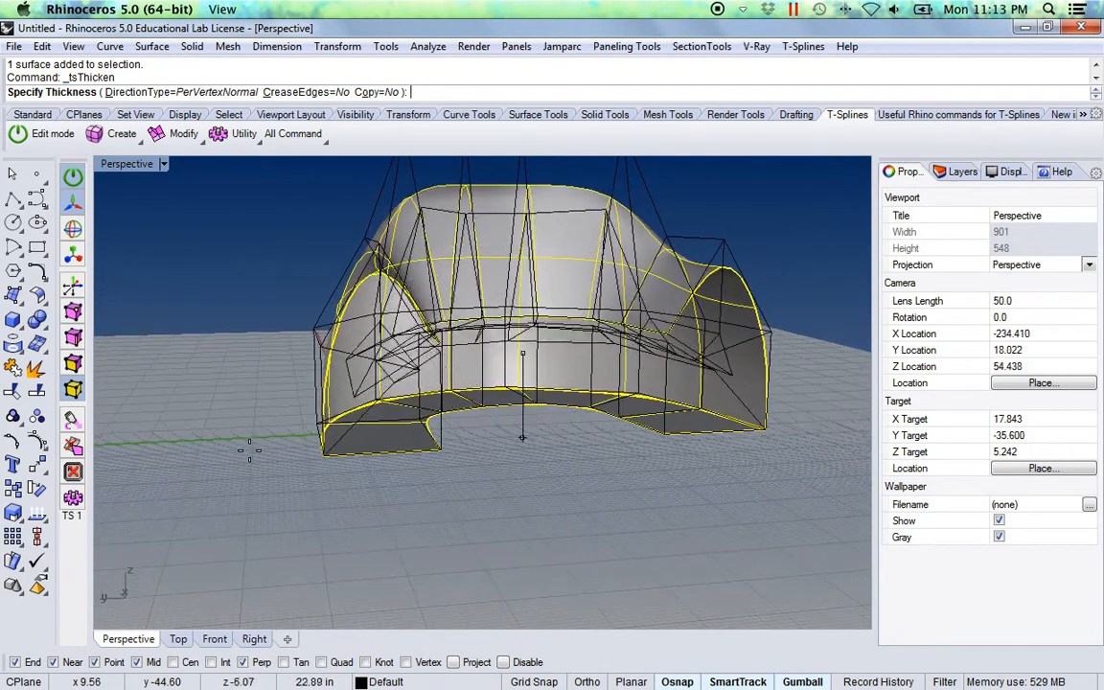
{"action": "left_click", "coordinate": [239, 323]}
{"action": "left_click", "coordinate": [370, 467]}
Crease the lower rim edges along the open inner side: both leg-end edges and the edge run connecting them along the inner curve
{"action": "right_click_drag", "start_coordinate": [458, 498], "coordinate": [390, 390]}
{"action": "right_click_drag", "start_coordinate": [269, 465], "coordinate": [372, 520]}
{"action": "right_click_drag", "start_coordinate": [619, 419], "coordinate": [449, 541]}
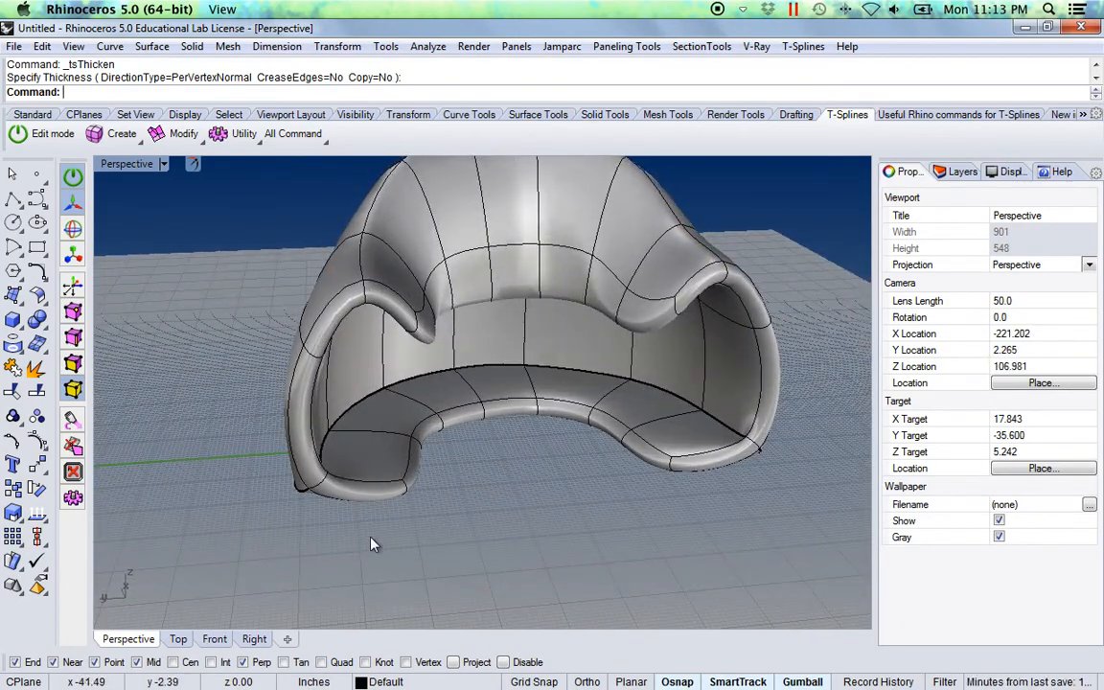
{"action": "right_click_drag", "start_coordinate": [371, 539], "coordinate": [364, 496]}
{"action": "scroll", "coordinate": [312, 443], "scroll_direction": "down", "scroll_amount": 4}
{"action": "scroll", "coordinate": [315, 456], "scroll_direction": "up", "scroll_amount": 6}
{"action": "right_click_drag", "start_coordinate": [314, 465], "coordinate": [351, 365]}
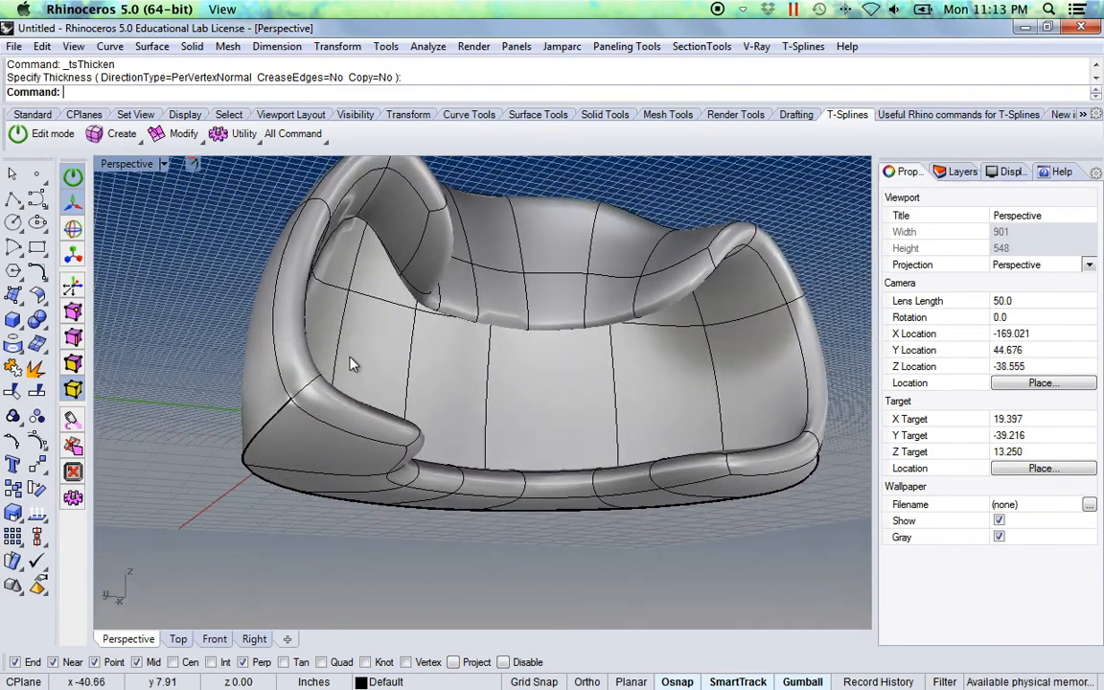
{"action": "left_click", "coordinate": [196, 140]}
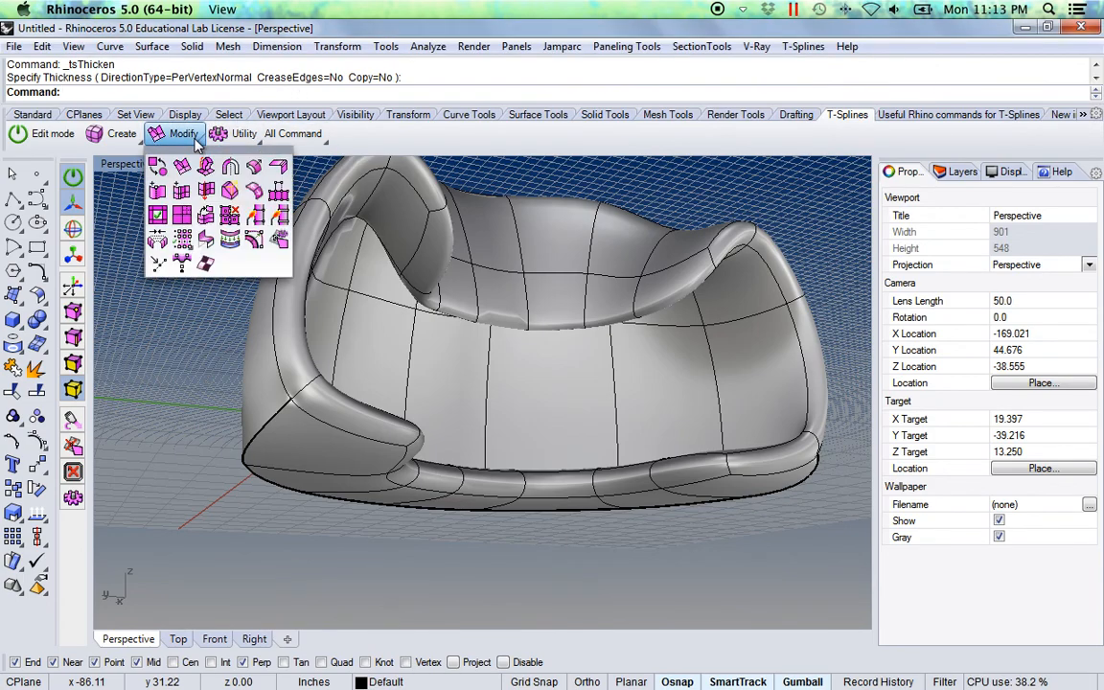
{"action": "left_click", "coordinate": [277, 169]}
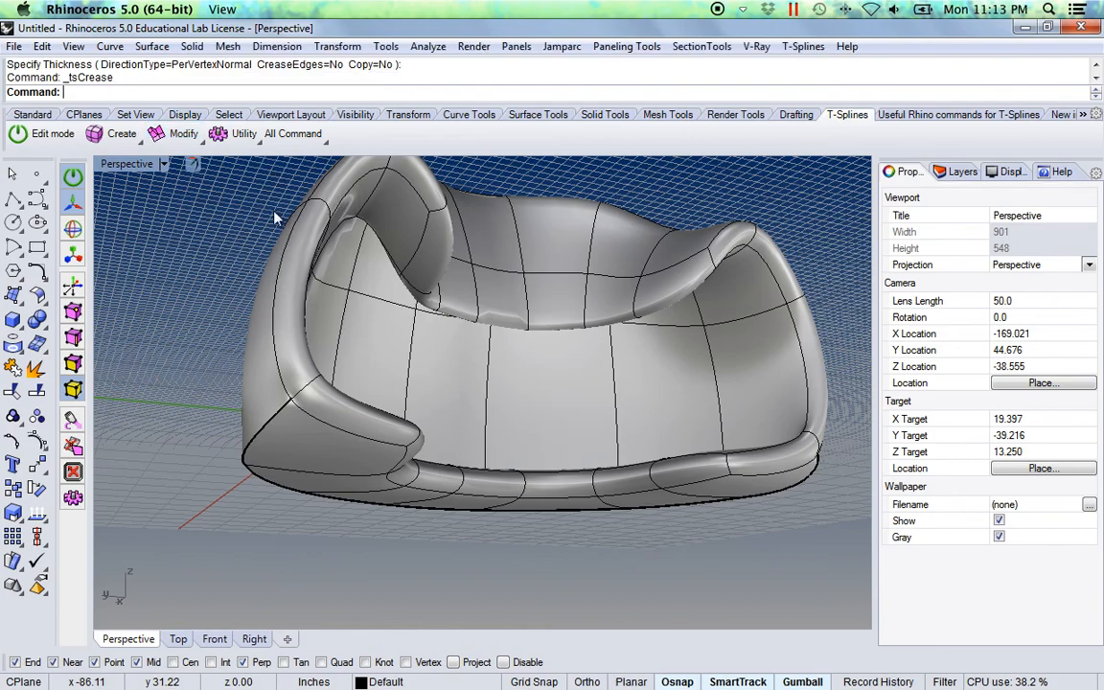
{"action": "left_click", "coordinate": [340, 435]}
{"action": "right_click_drag", "start_coordinate": [340, 434], "coordinate": [343, 448]}
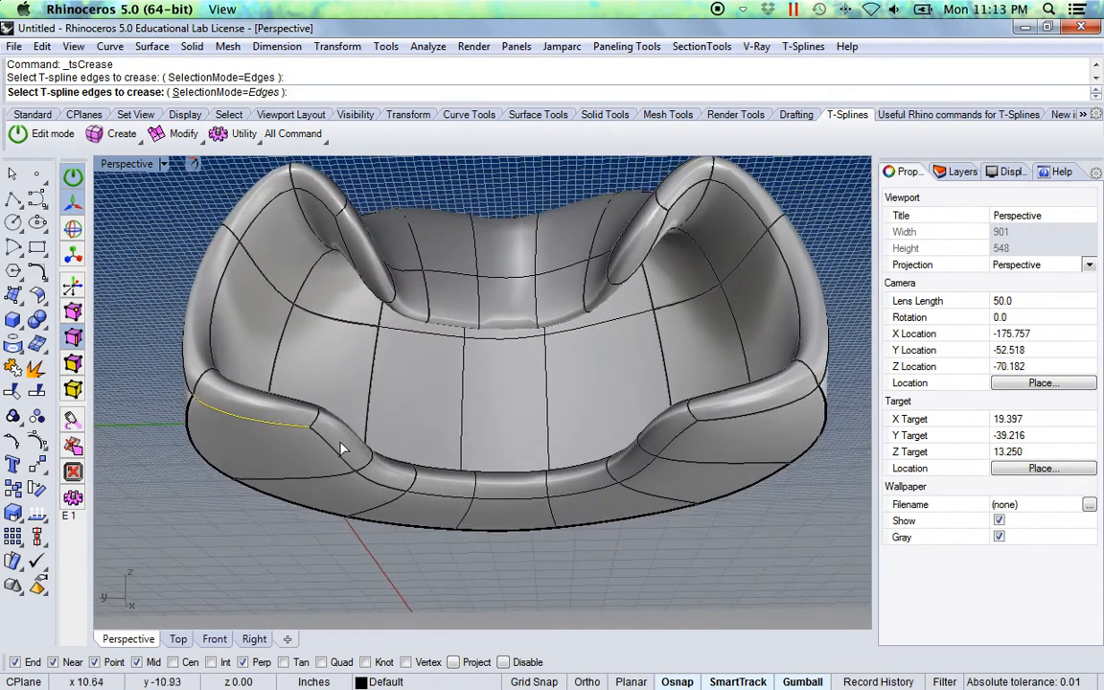
{"action": "double_click", "coordinate": [336, 447]}
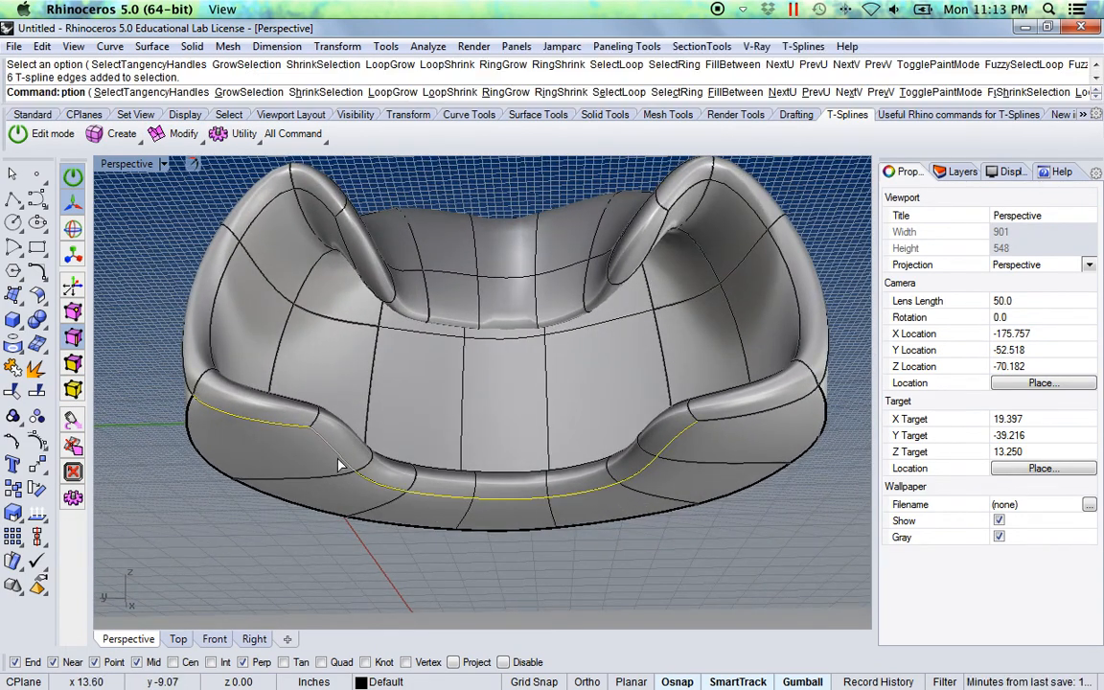
{"action": "left_click", "coordinate": [734, 425]}
{"action": "key", "text": "Return"}
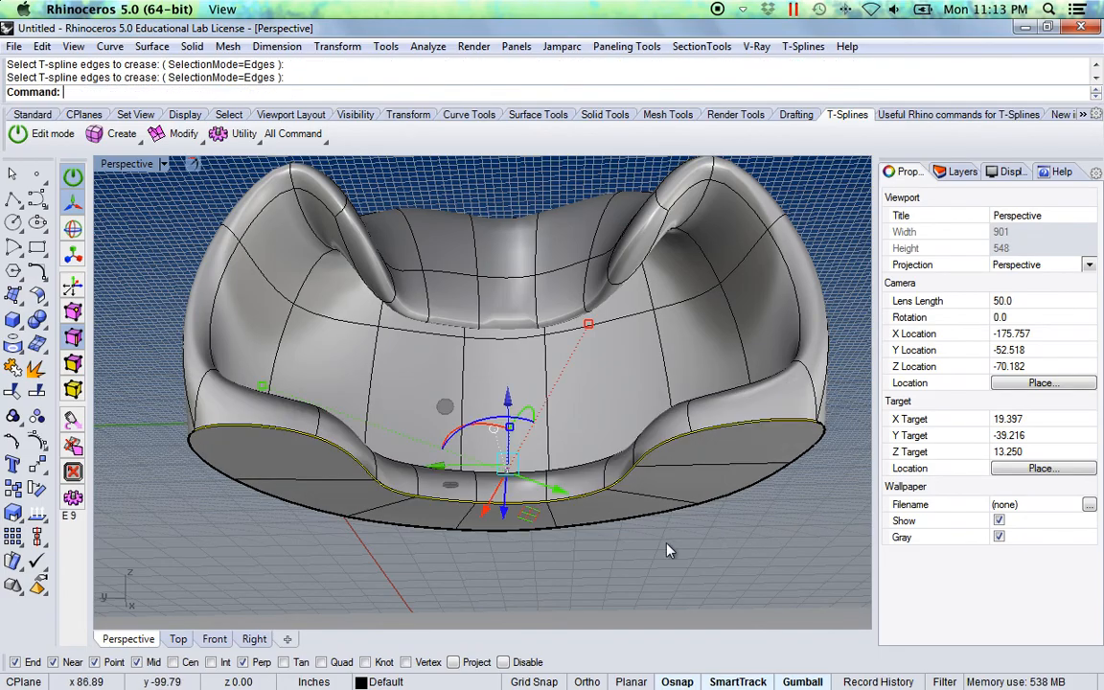
{"action": "left_click", "coordinate": [694, 569]}
Select the three middle floor faces between the two legs inside the shell and move them straight up into a raised seat
{"action": "right_click_drag", "start_coordinate": [694, 569], "coordinate": [474, 486]}
{"action": "right_click_drag", "start_coordinate": [489, 487], "coordinate": [488, 476]}
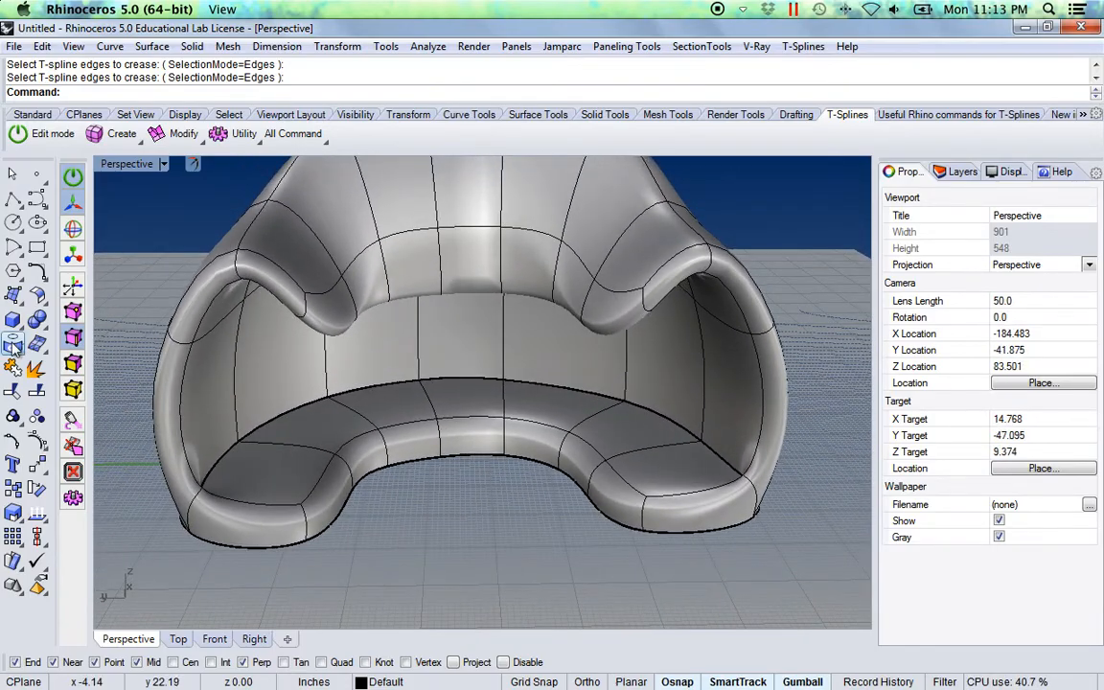
{"action": "left_click", "coordinate": [469, 402], "text": "shift"}
{"action": "left_click", "coordinate": [548, 406], "text": "shift"}
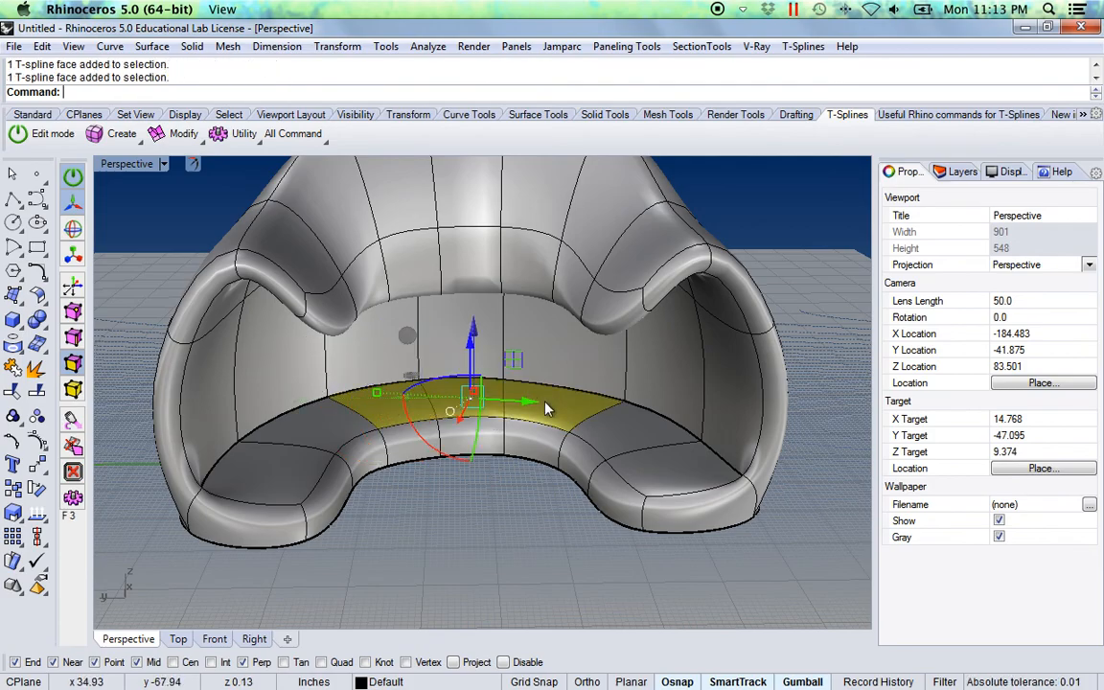
{"action": "right_click_drag", "start_coordinate": [518, 480], "coordinate": [515, 500]}
{"action": "right_click_drag", "start_coordinate": [511, 453], "coordinate": [470, 365]}
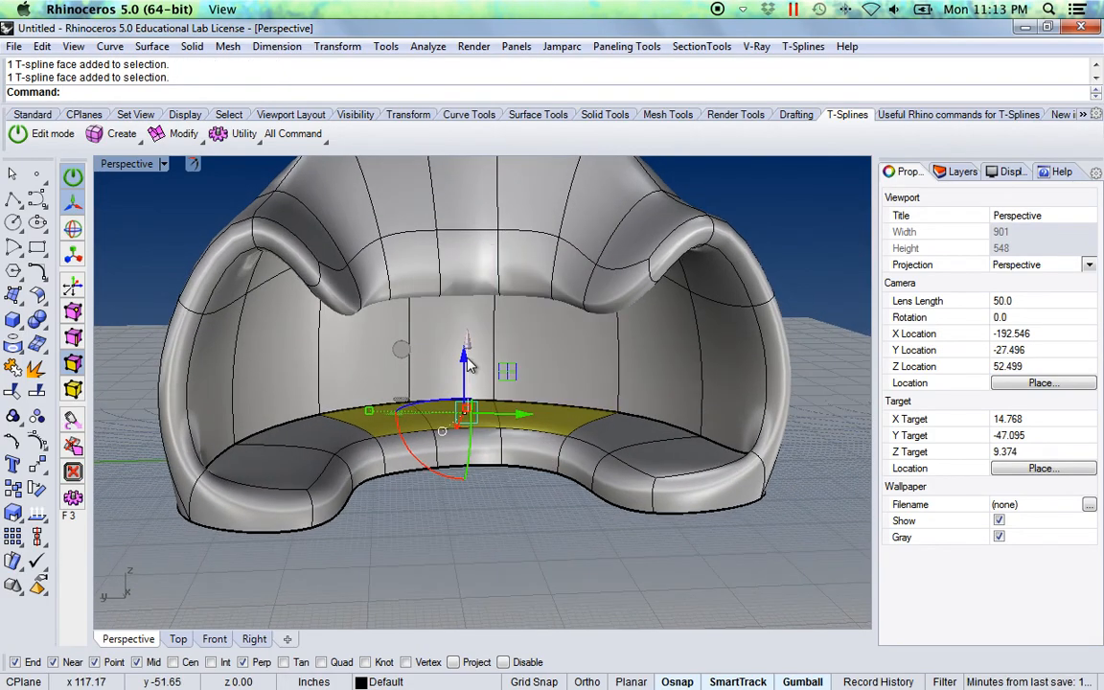
{"action": "left_click_drag", "start_coordinate": [464, 362], "coordinate": [473, 289]}
{"action": "right_click_drag", "start_coordinate": [439, 469], "coordinate": [451, 510]}
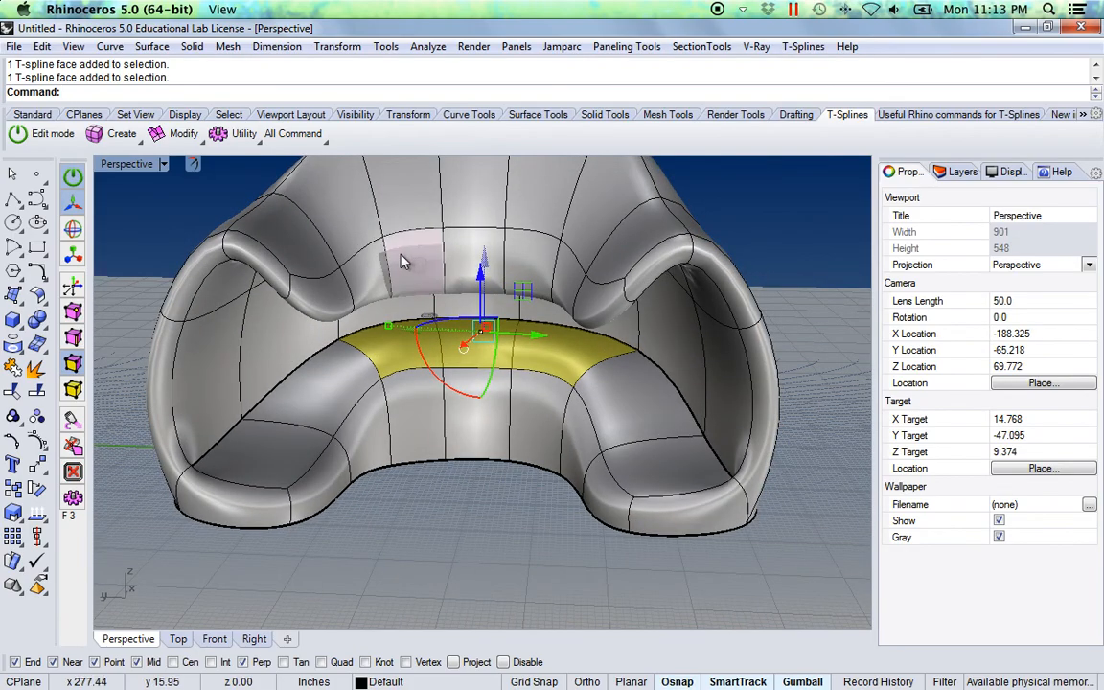
Select the middle faces along the back's lower lip above the opening, move them straight up, and clear the selection
{"action": "left_click", "coordinate": [403, 261]}
{"action": "left_click", "coordinate": [524, 250], "text": "shift"}
{"action": "right_click_drag", "start_coordinate": [525, 254], "coordinate": [476, 380]}
{"action": "left_click_drag", "start_coordinate": [476, 380], "coordinate": [487, 268]}
{"action": "right_click_drag", "start_coordinate": [422, 525], "coordinate": [489, 508]}
{"action": "key", "text": "Escape"}
{"action": "key", "text": "Escape"}
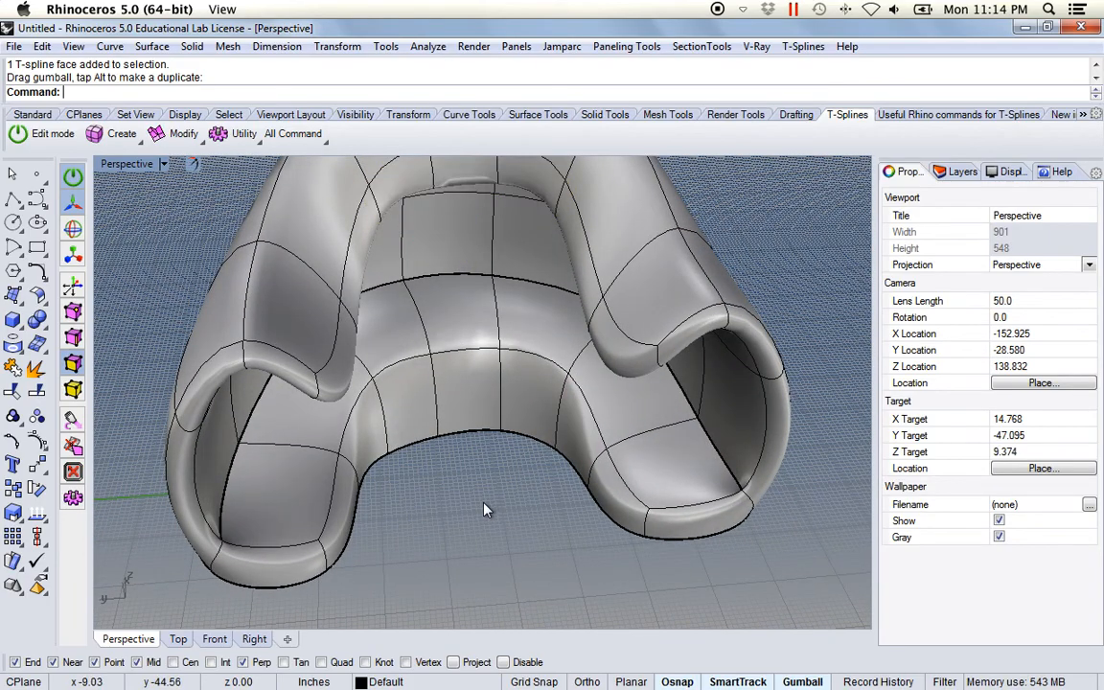
{"action": "scroll", "coordinate": [456, 481], "scroll_direction": "down", "scroll_amount": 3}
{"action": "right_click_drag", "start_coordinate": [480, 505], "coordinate": [503, 444]}
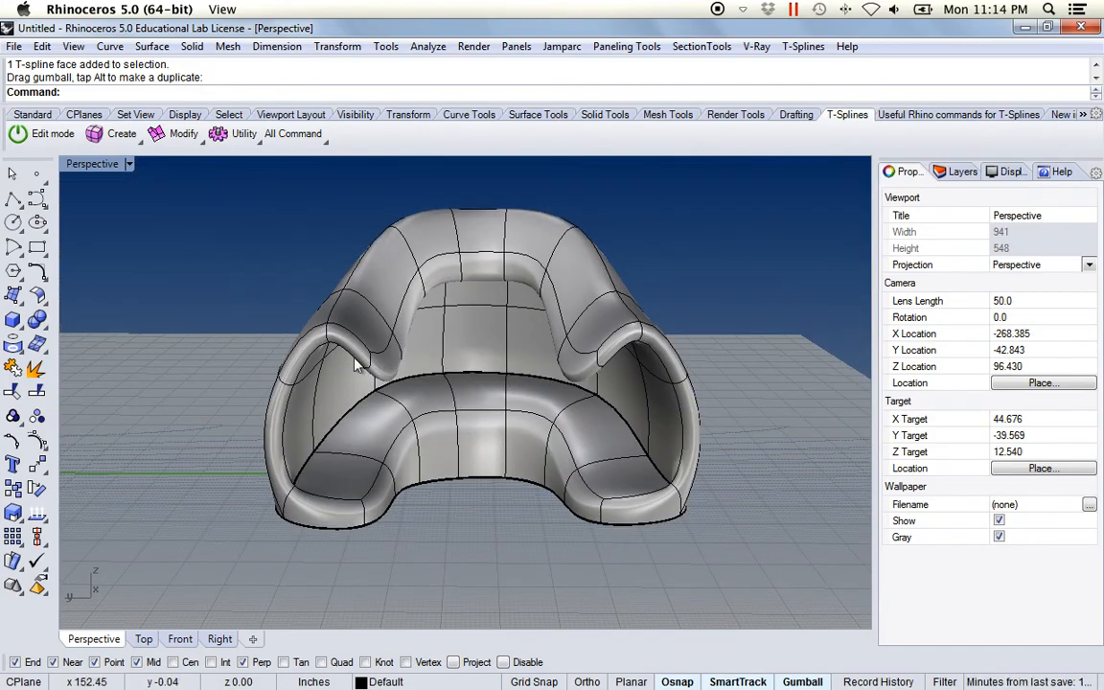
{"action": "left_click", "coordinate": [202, 141]}
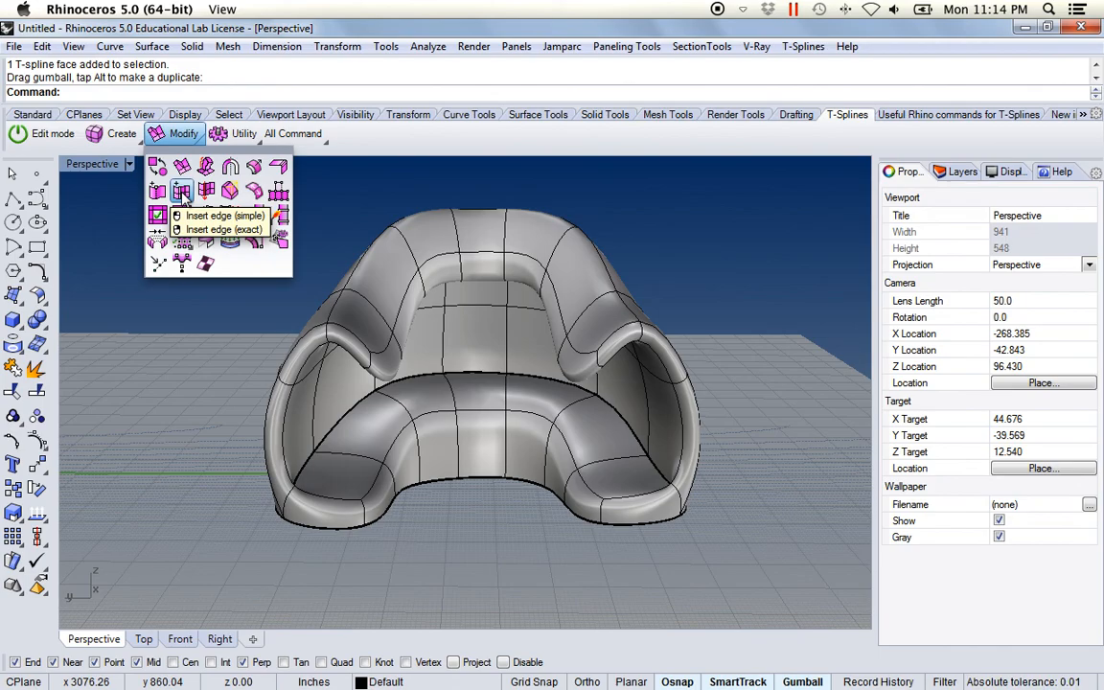
{"action": "right_click_drag", "start_coordinate": [439, 554], "coordinate": [573, 383]}
{"action": "right_click_drag", "start_coordinate": [674, 381], "coordinate": [447, 515]}
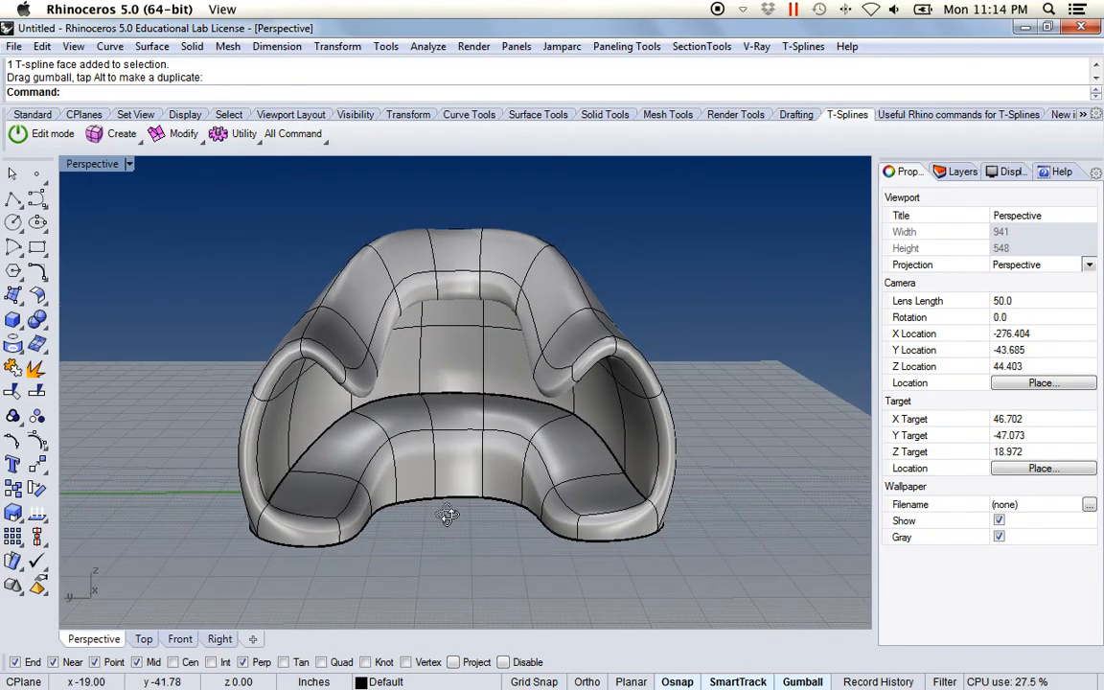